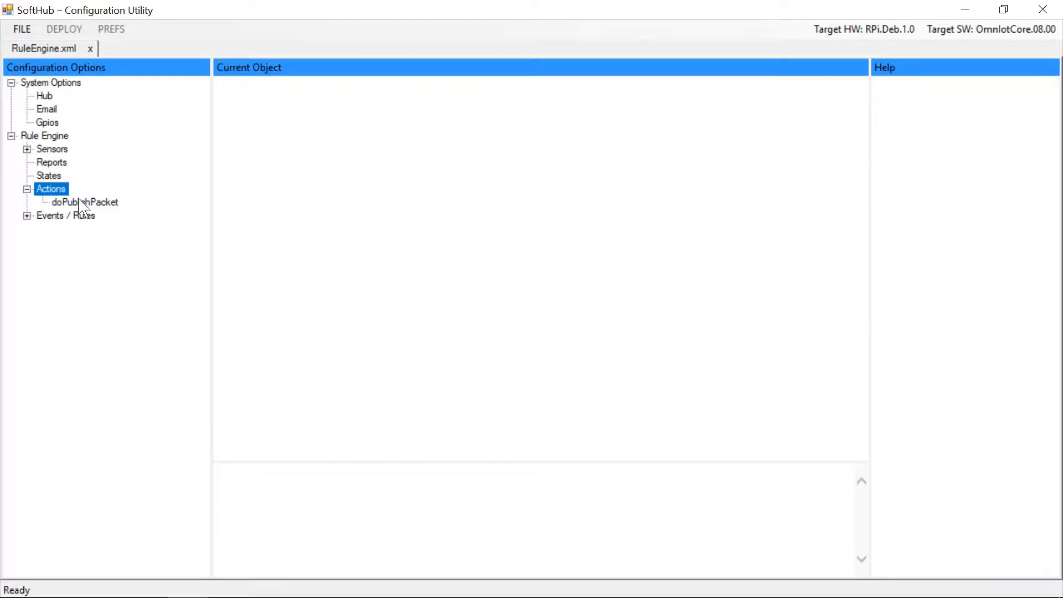
# Replace the Message Topic of the doPublishPacket action with "/v1.6/devices/"
pyautogui.moveTo(314, 173); pyautogui.dragTo(356, 173)
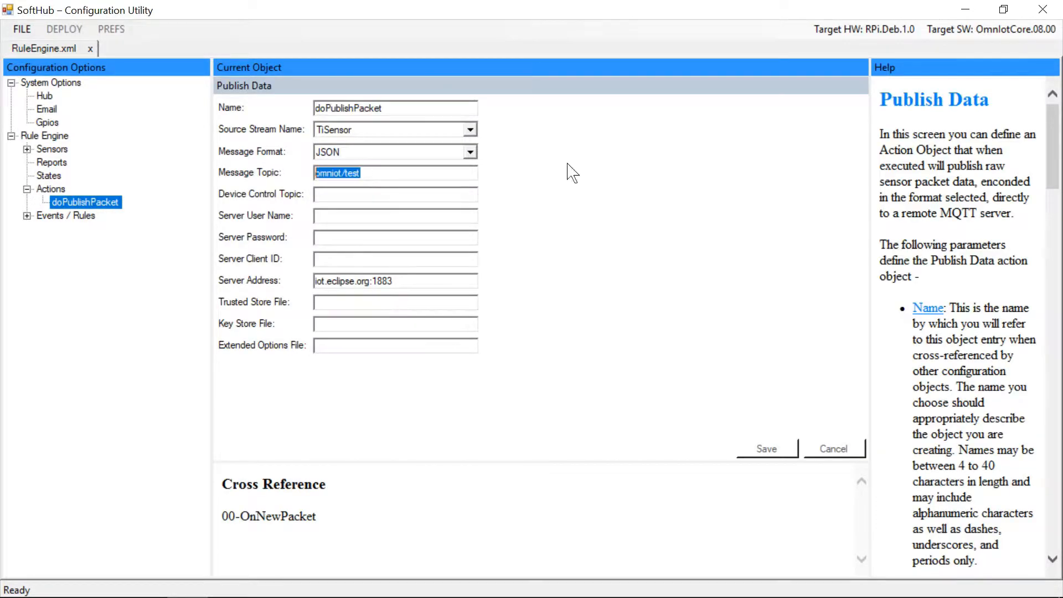
pyautogui.write('/v1.')
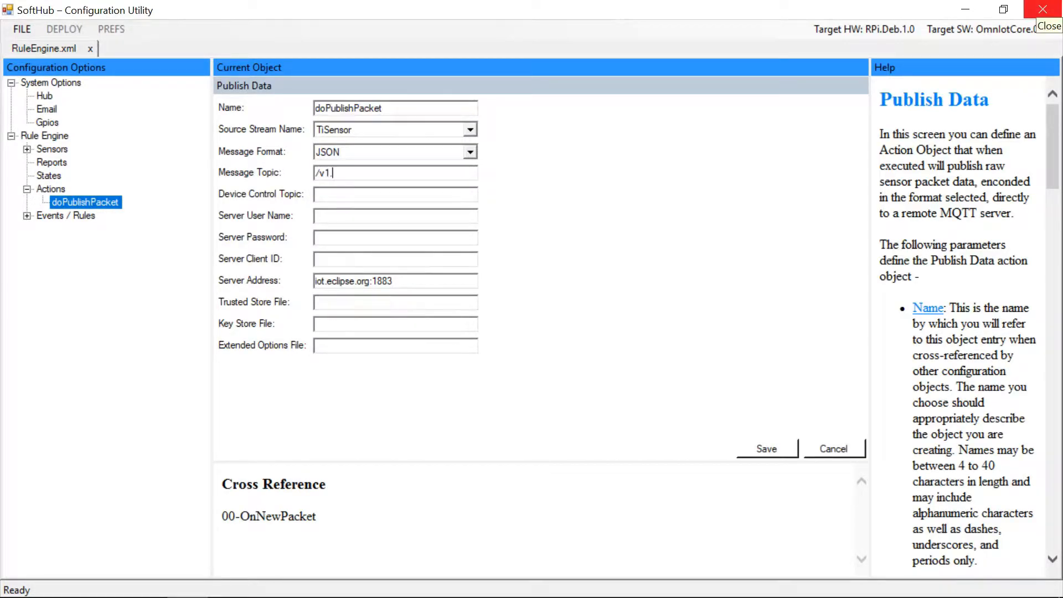
pyautogui.write('6/devices/')
# Switch to the browser and open the SoftHub device from the Ubidots devices list
pyautogui.hotkey('alt', 'Tab')
pyautogui.hotkey('alt', 'Tab')
pyautogui.hotkey('alt', 'Tab')
pyautogui.hotkey('alt', 'Tab')
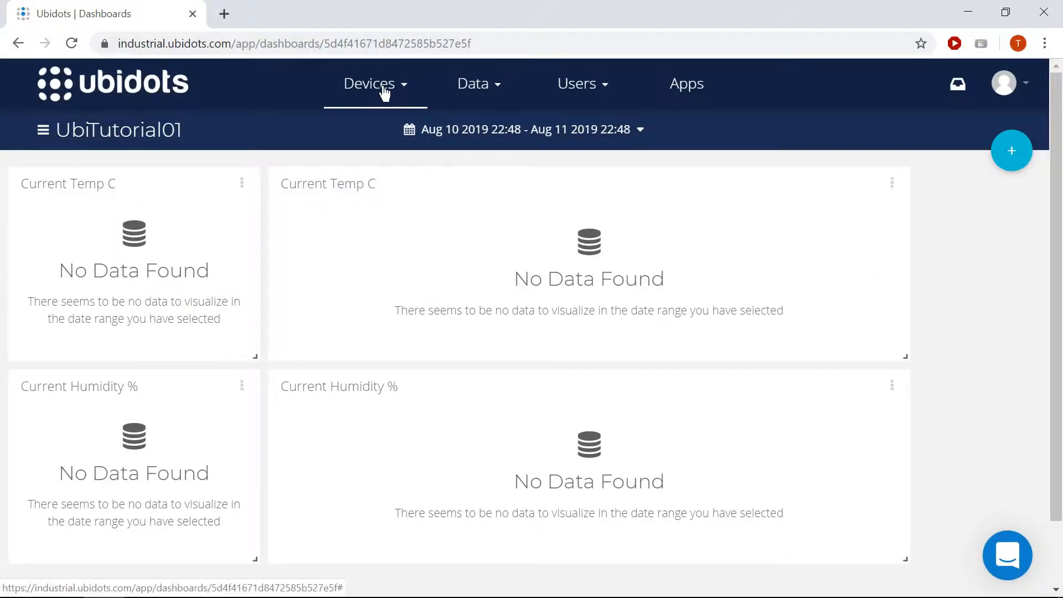
pyautogui.click(382, 93)
pyautogui.click(370, 133)
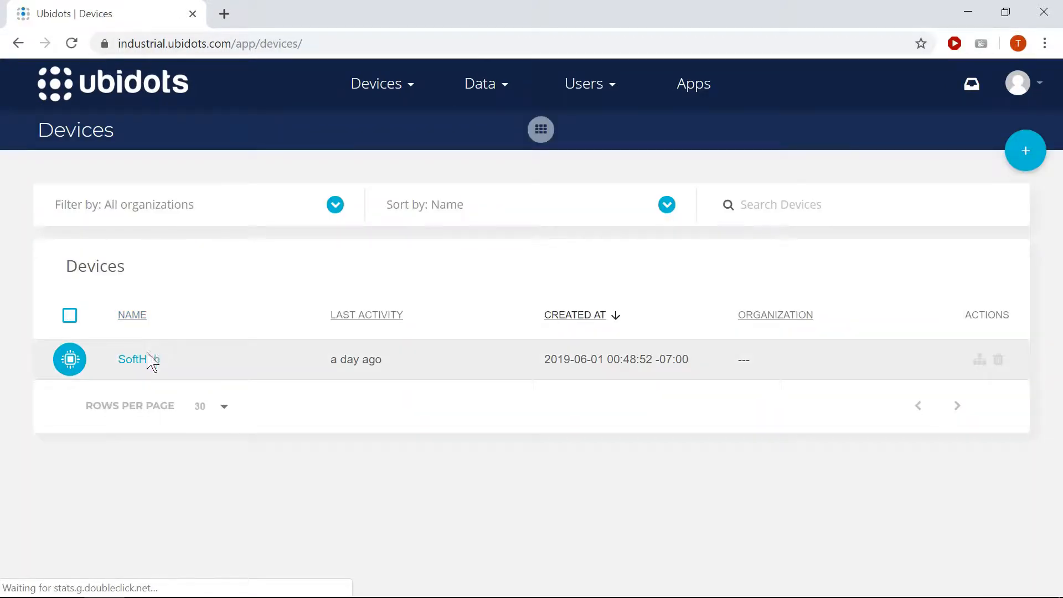
pyautogui.click(147, 359)
# Copy the device's API label "softhub" and append it to the Message Topic in SoftHub
pyautogui.moveTo(51, 333); pyautogui.dragTo(8, 334)
pyautogui.hotkey('ctrl', 'c')
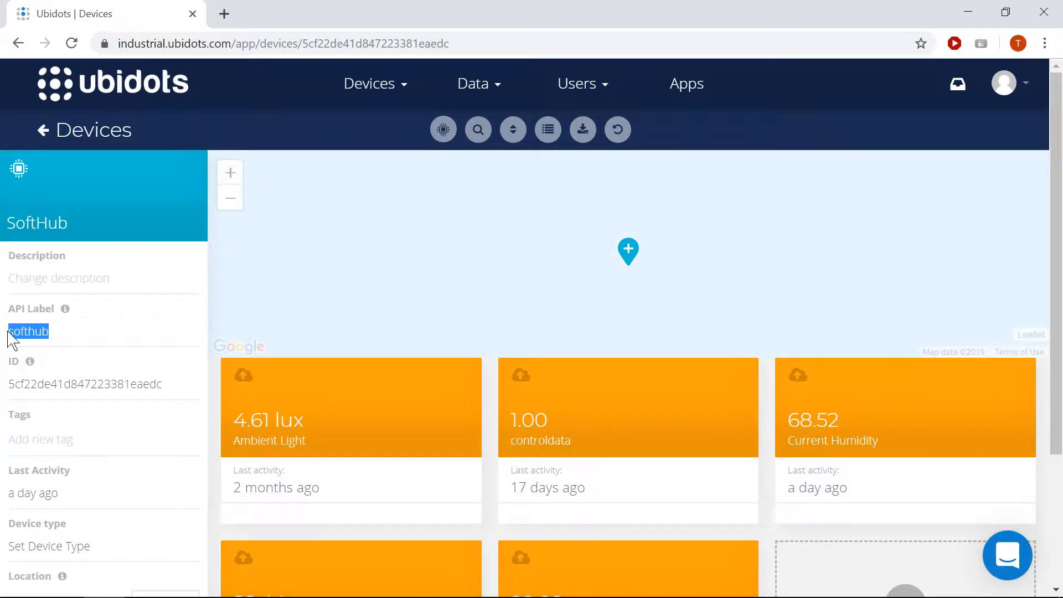
pyautogui.hotkey('alt', 'Tab')
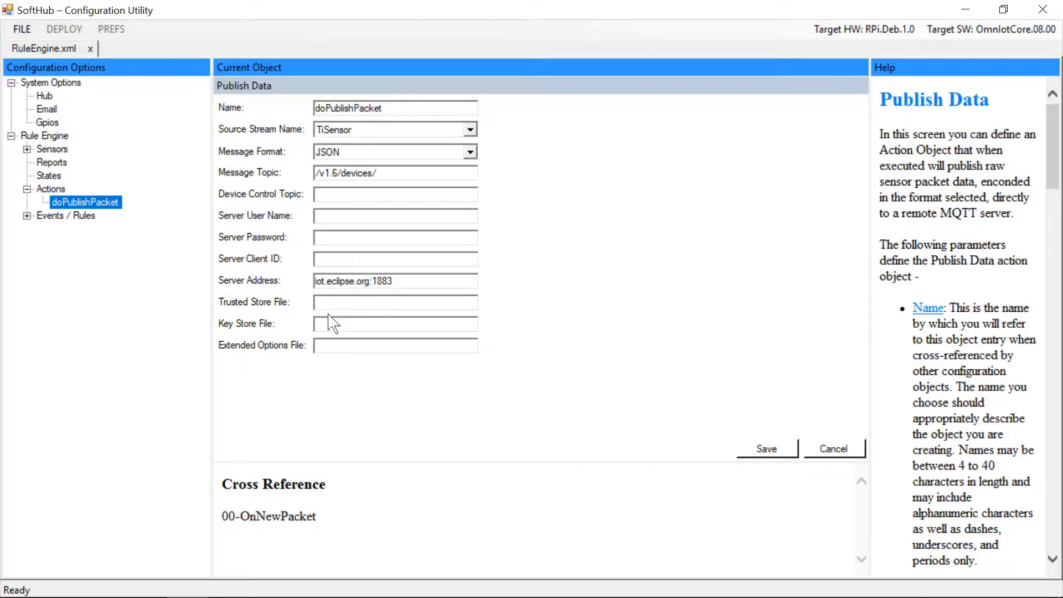
pyautogui.hotkey('ctrl', 'v')
# Replace the Server Address with "tcp://industrial.api.ubidots.com:1883"
pyautogui.doubleClick(386, 281)
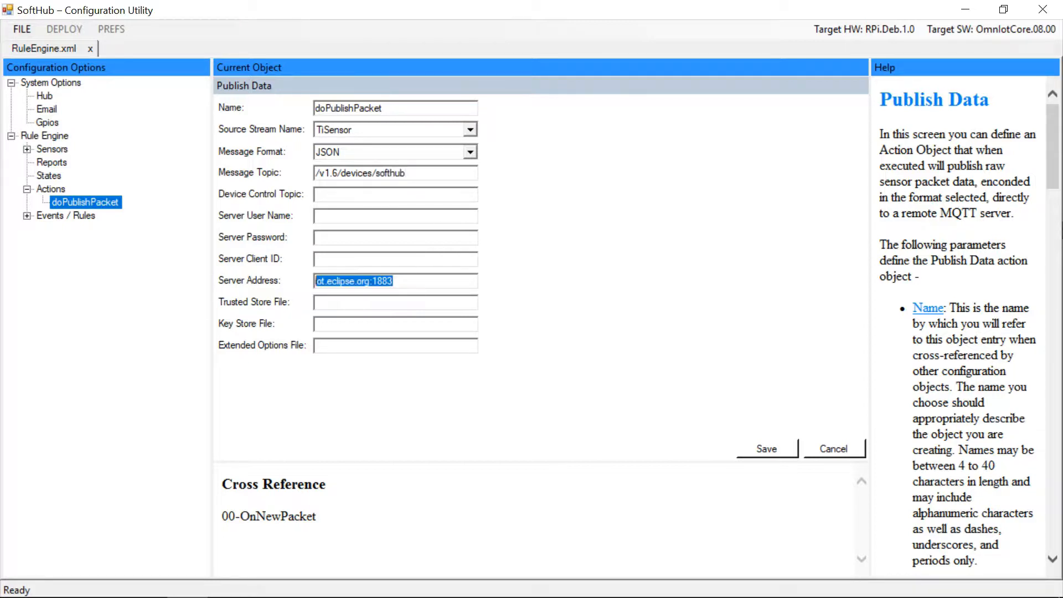
pyautogui.write('tcp:/')
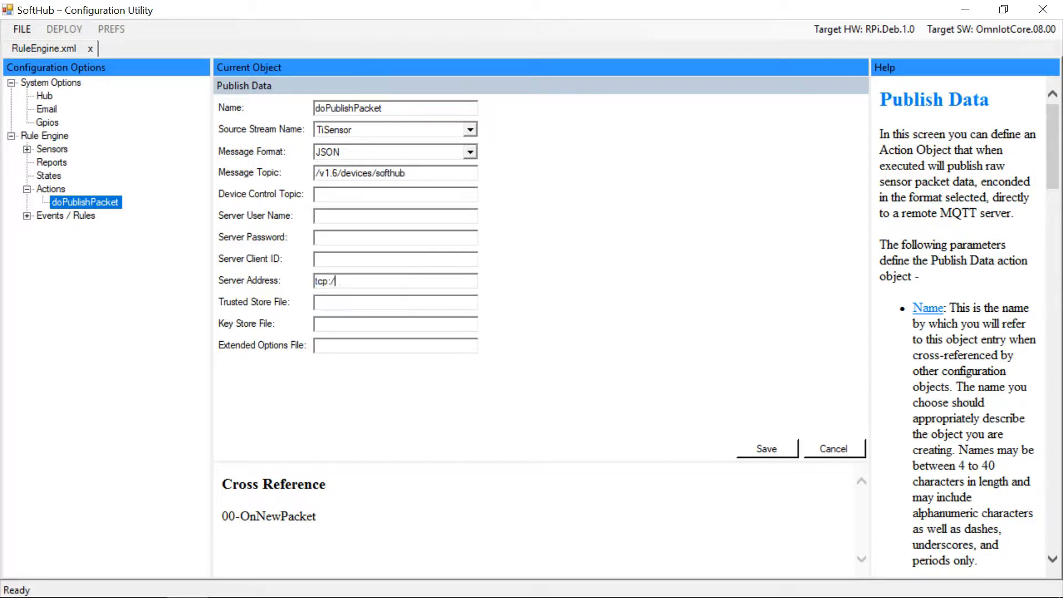
pyautogui.write('/industrial.api.ubidots.')
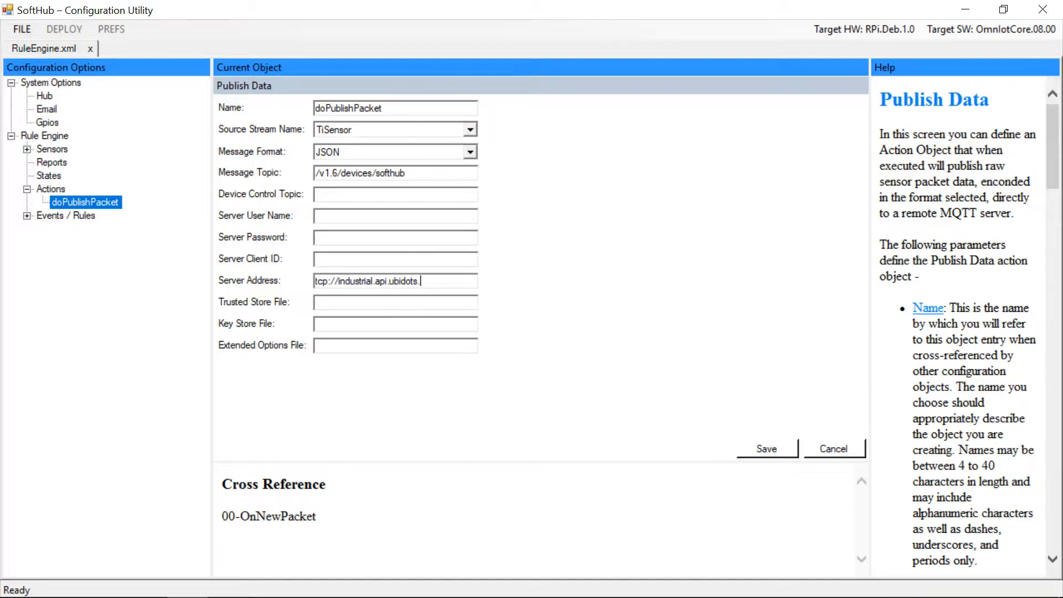
pyautogui.write('com:1883')
# Set the Extended Options File to "ubidotsDemo"
pyautogui.click(451, 343)
pyautogui.write('ubidotsDemo')
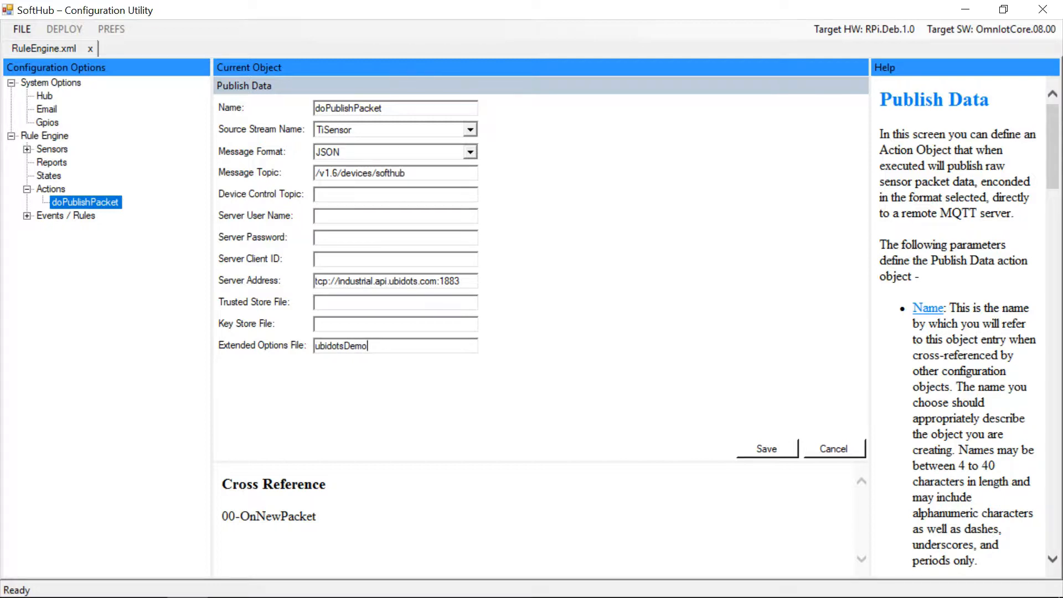
# Copy the Ubidots default token from the account's API credentials in the browser
pyautogui.click(367, 217)
pyautogui.hotkey('alt', 'Tab')
pyautogui.hotkey('alt', 'Tab')
pyautogui.hotkey('alt', 'Tab')
pyautogui.hotkey('alt', 'Tab')
pyautogui.hotkey('alt', 'Tab')
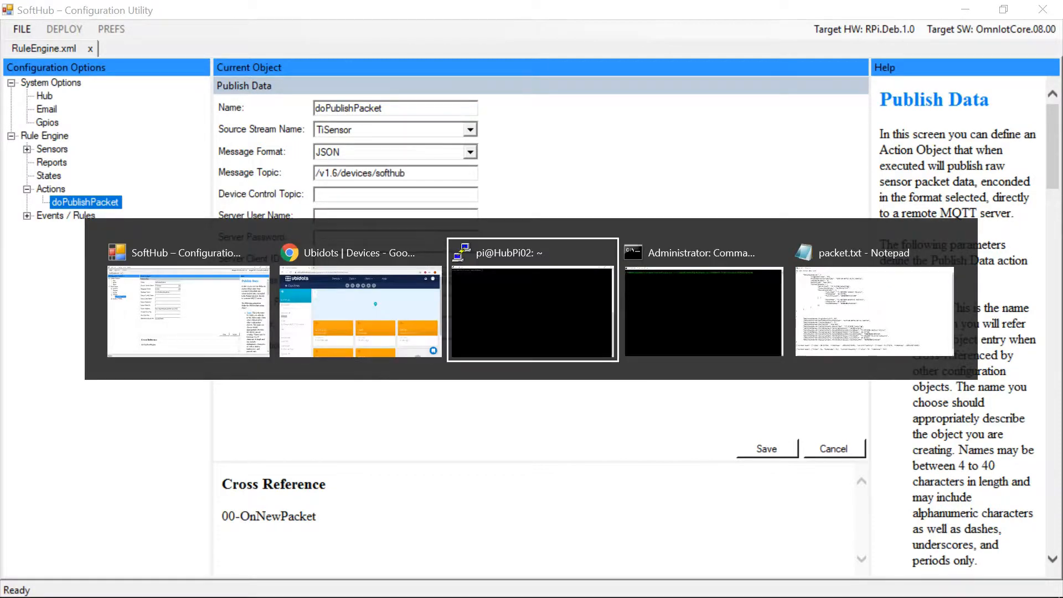
pyautogui.hotkey('alt', 'Tab')
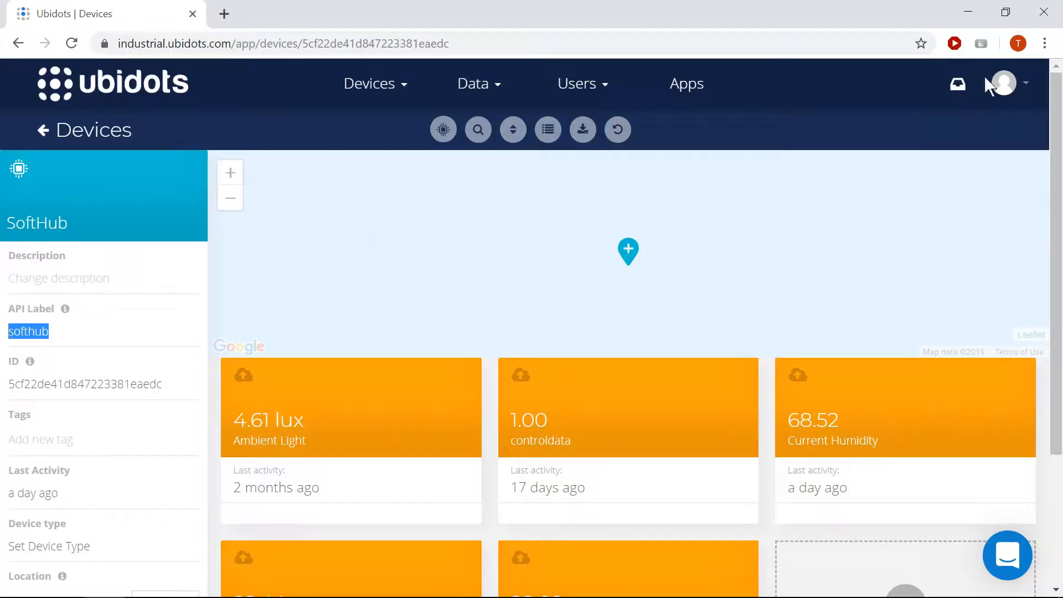
pyautogui.click(1023, 87)
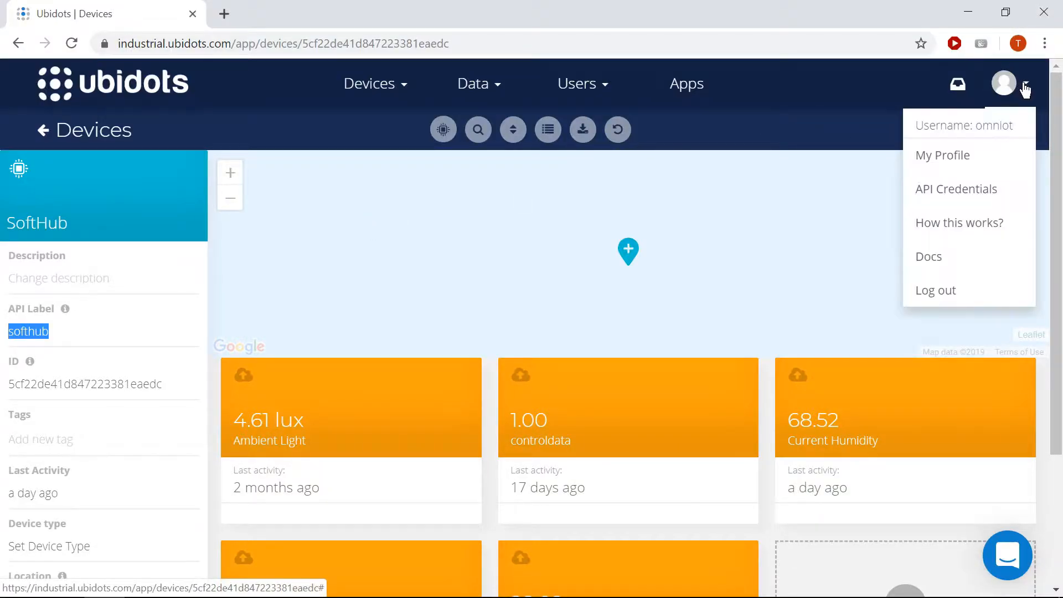
pyautogui.click(983, 187)
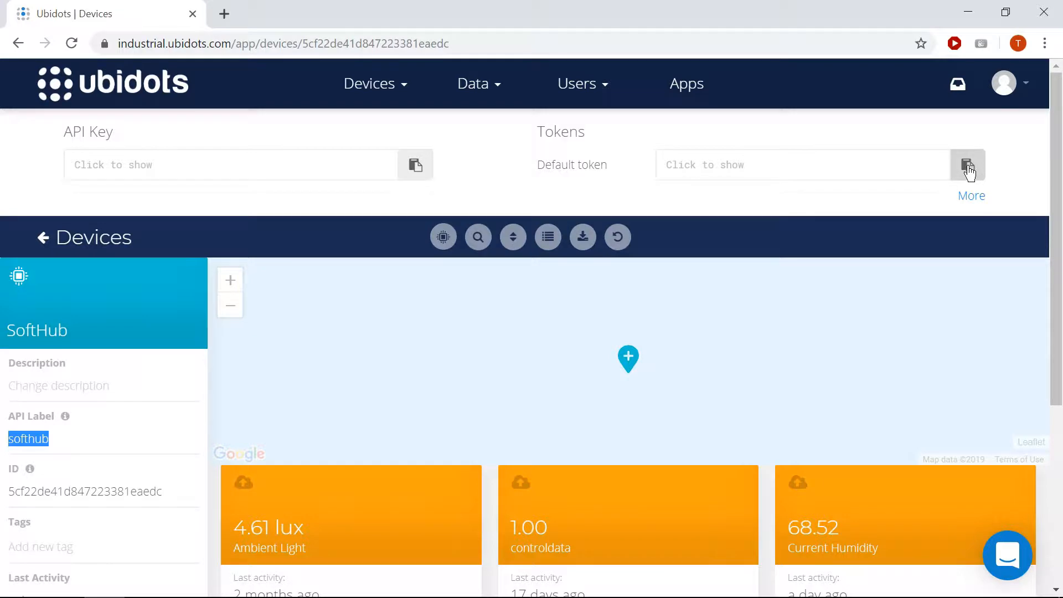
pyautogui.click(968, 166)
# Paste the default token into the Server User Name field and save the Publish Data action
pyautogui.hotkey('alt', 'Tab')
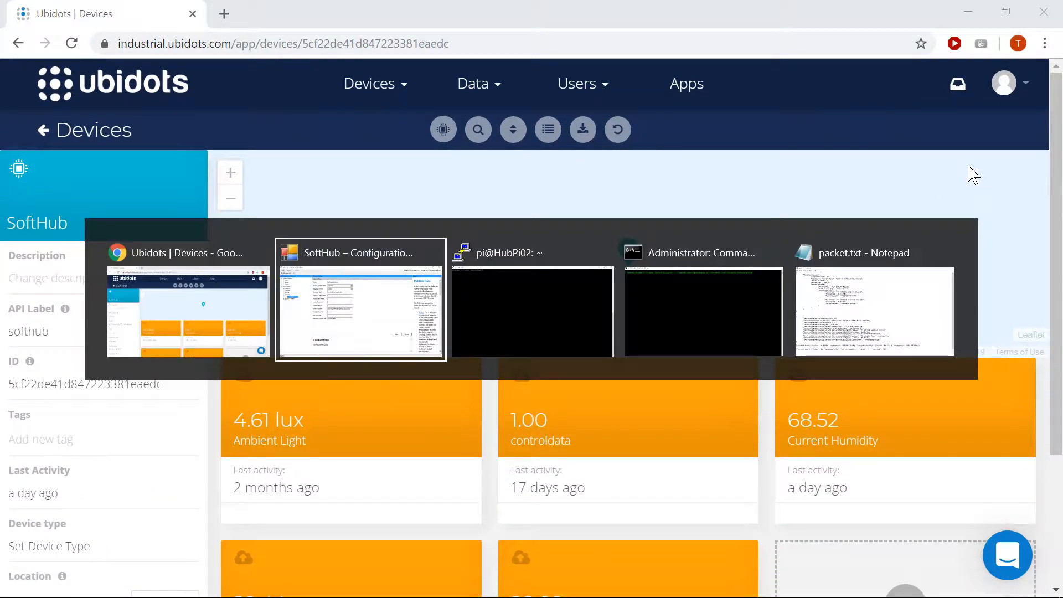
pyautogui.hotkey('ctrl', 'v')
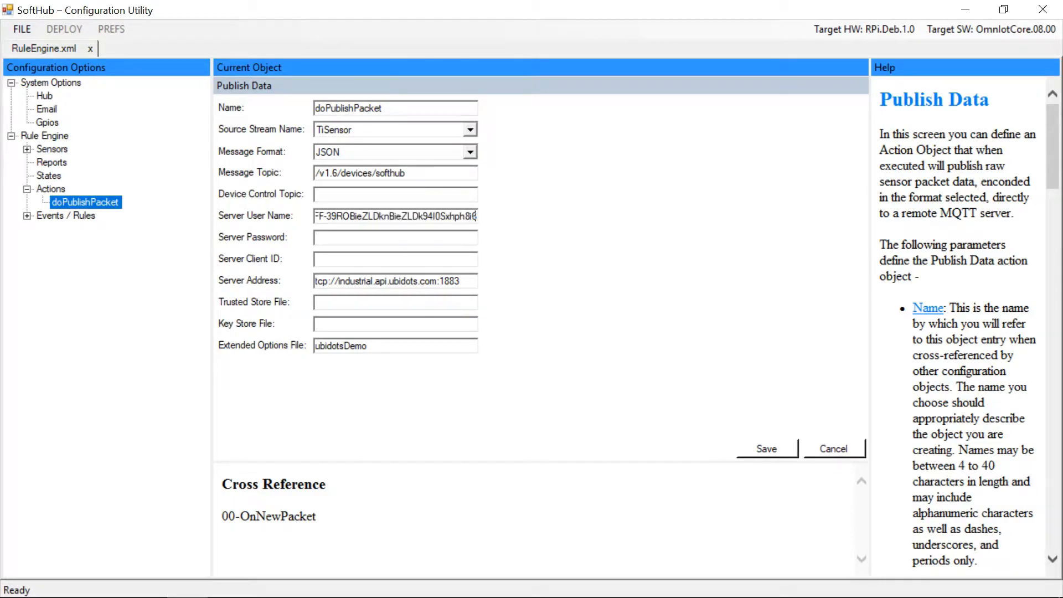
pyautogui.click(789, 449)
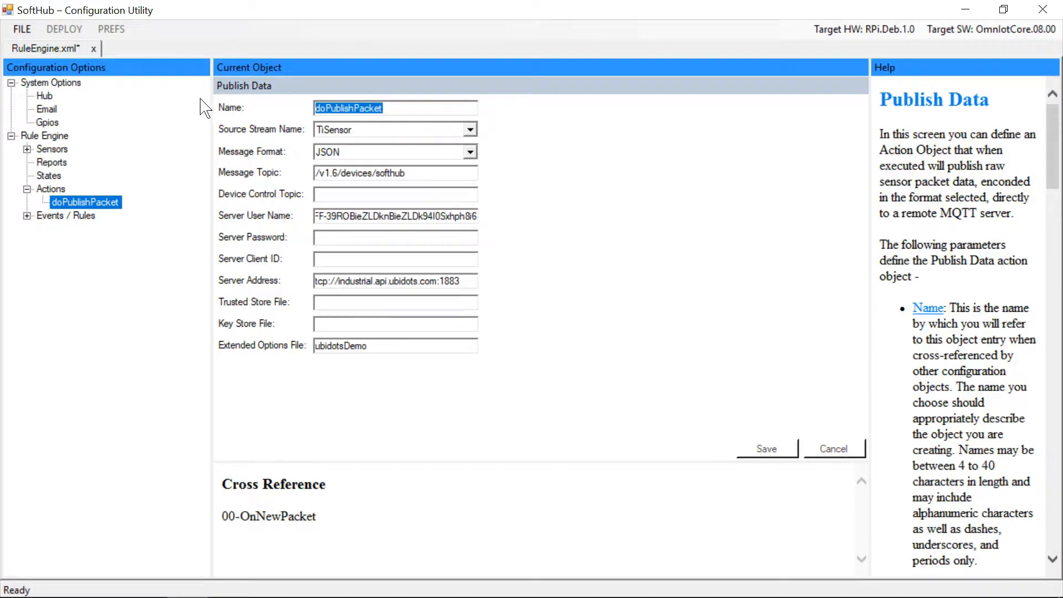
# Save the RuleEngine.xml configuration file
pyautogui.click(23, 29)
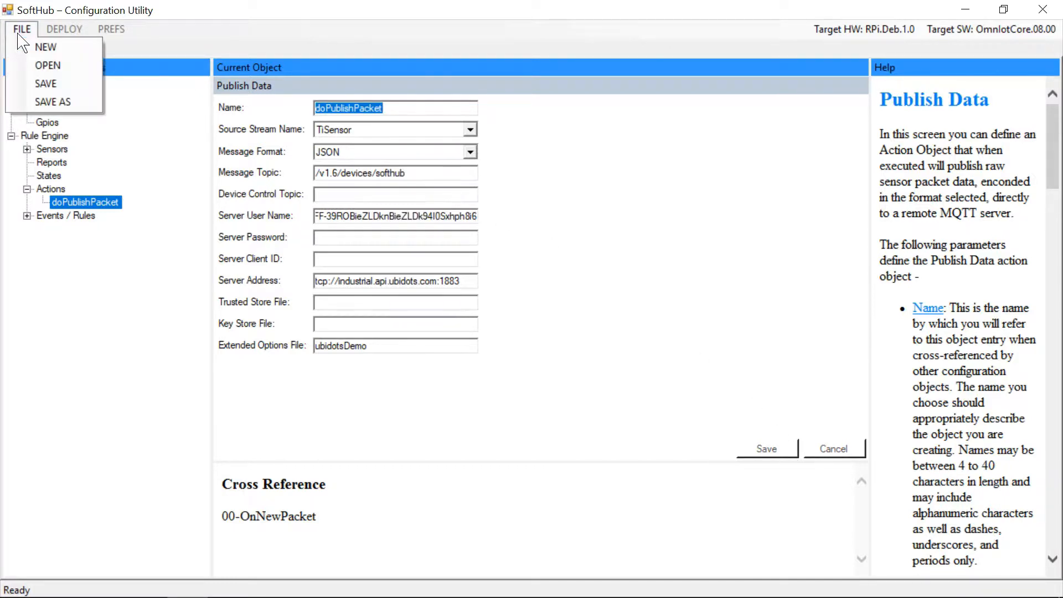
pyautogui.click(44, 84)
# Run the pscp command copying RuleEngine.xml to /etc/omniotshd on HubPi02 and submit the root password prompt
pyautogui.hotkey('alt', 'Tab')
pyautogui.hotkey('alt', 'Tab')
pyautogui.hotkey('alt', 'Tab')
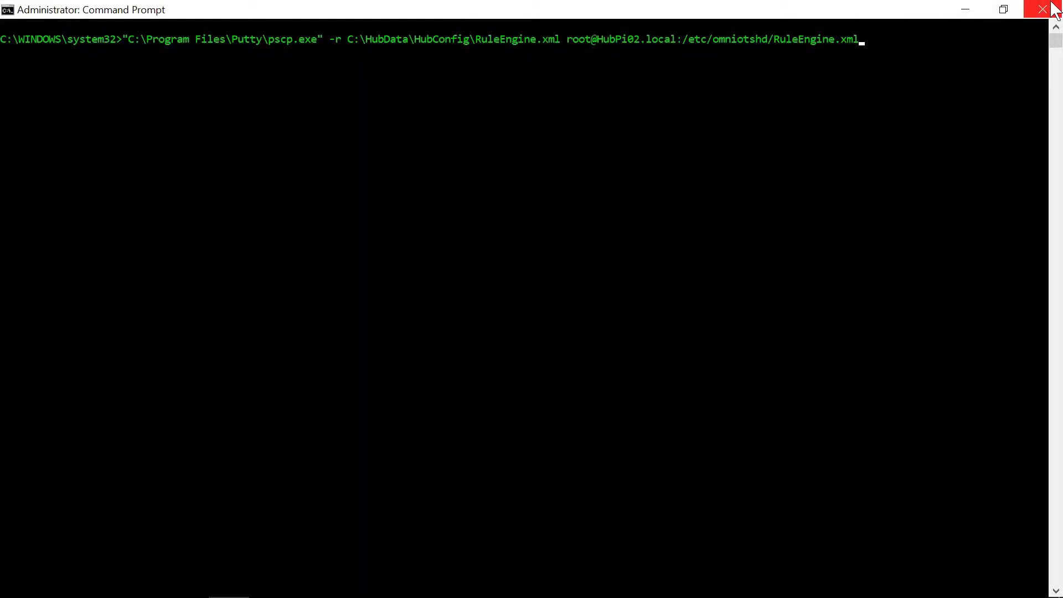
pyautogui.press('Return')
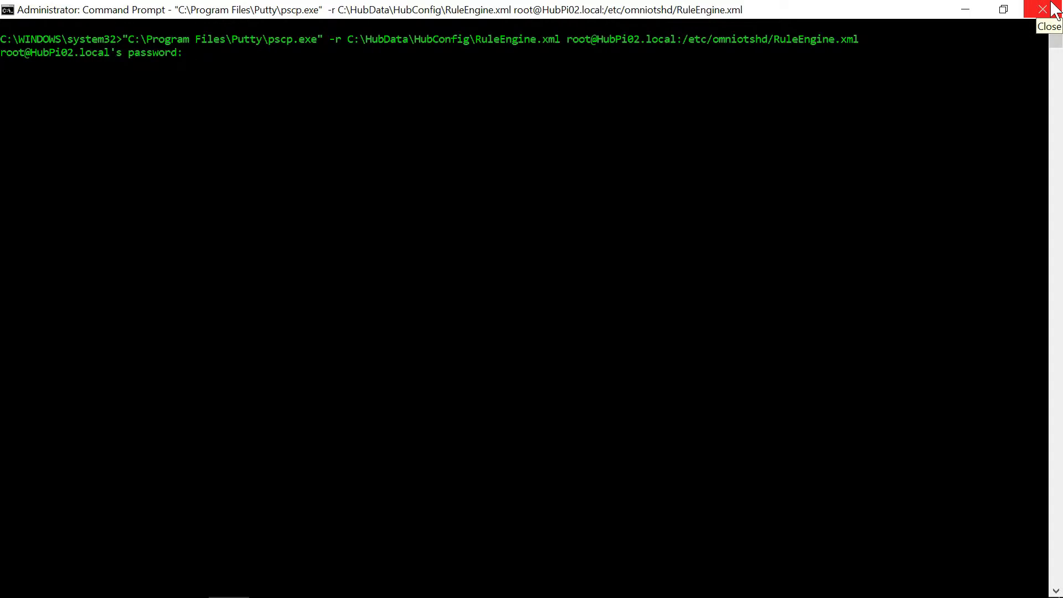
pyautogui.press('Return')
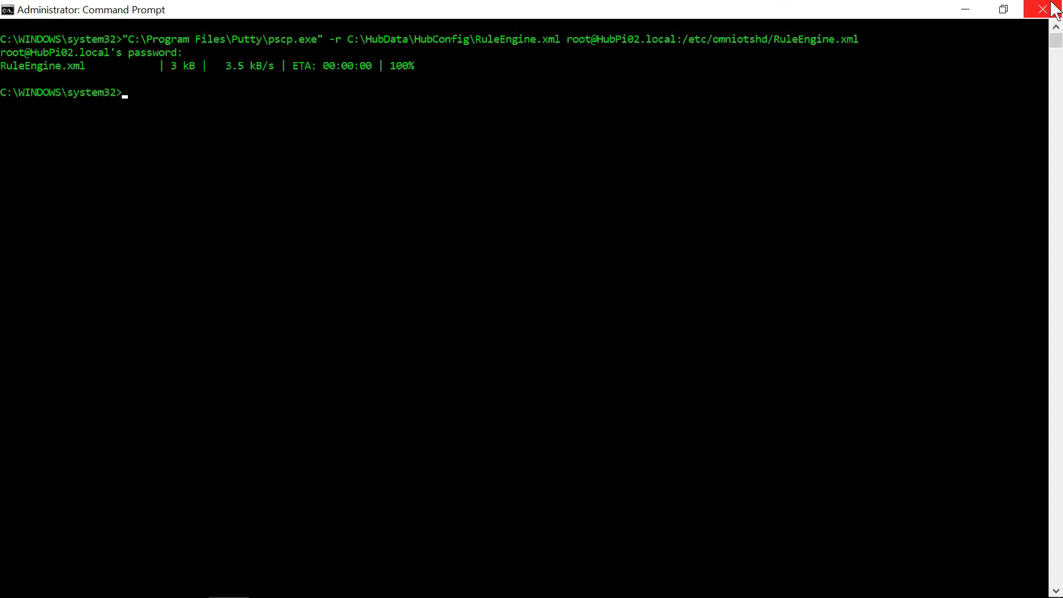
# In the hub terminal, copy template.mcfg to a new file ubidotsDemo.mcfg
pyautogui.hotkey('alt', 'Tab')
pyautogui.hotkey('alt', 'Tab')
pyautogui.hotkey('alt', 'Tab')
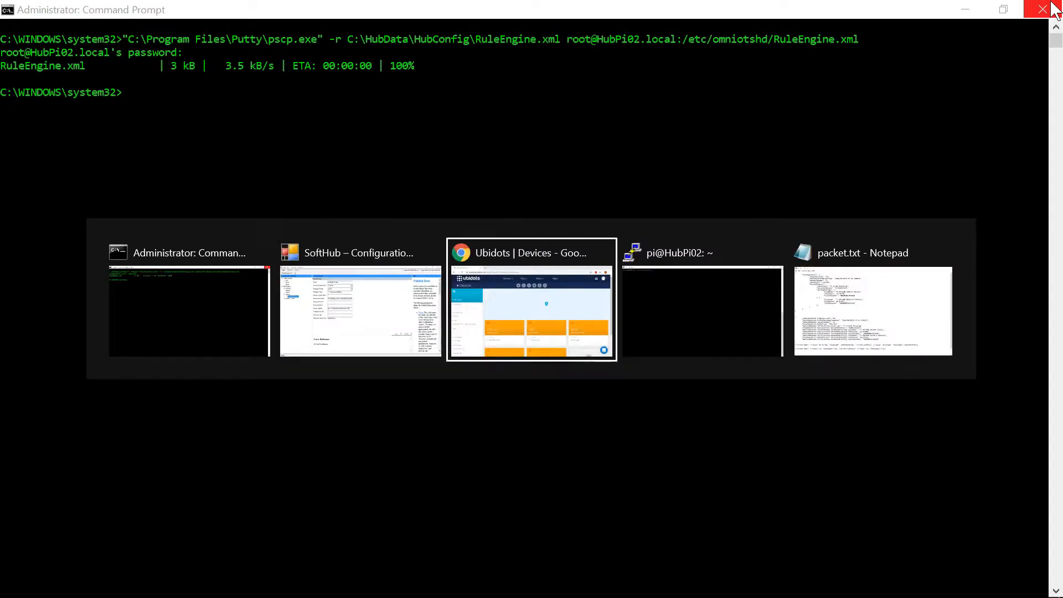
pyautogui.write('cp template')
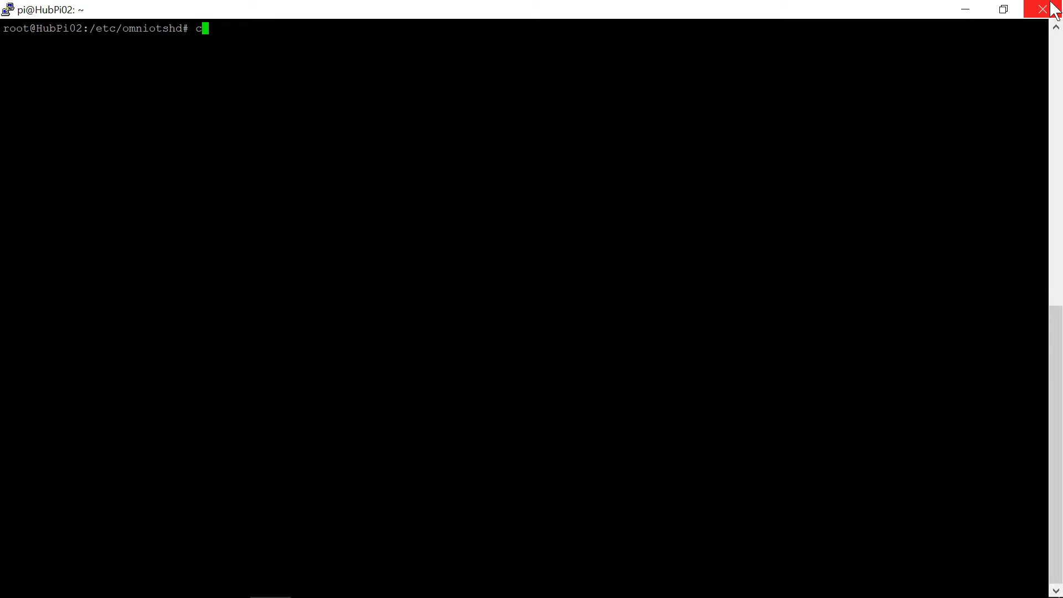
pyautogui.write('.mcfg ubidotsDemo.mcfg')
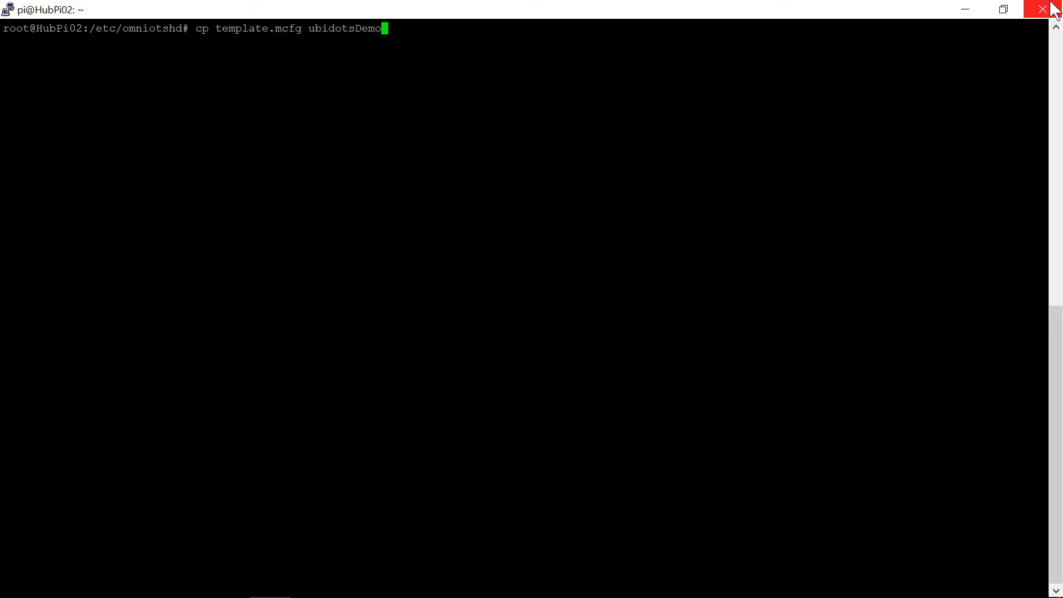
pyautogui.press('Return')
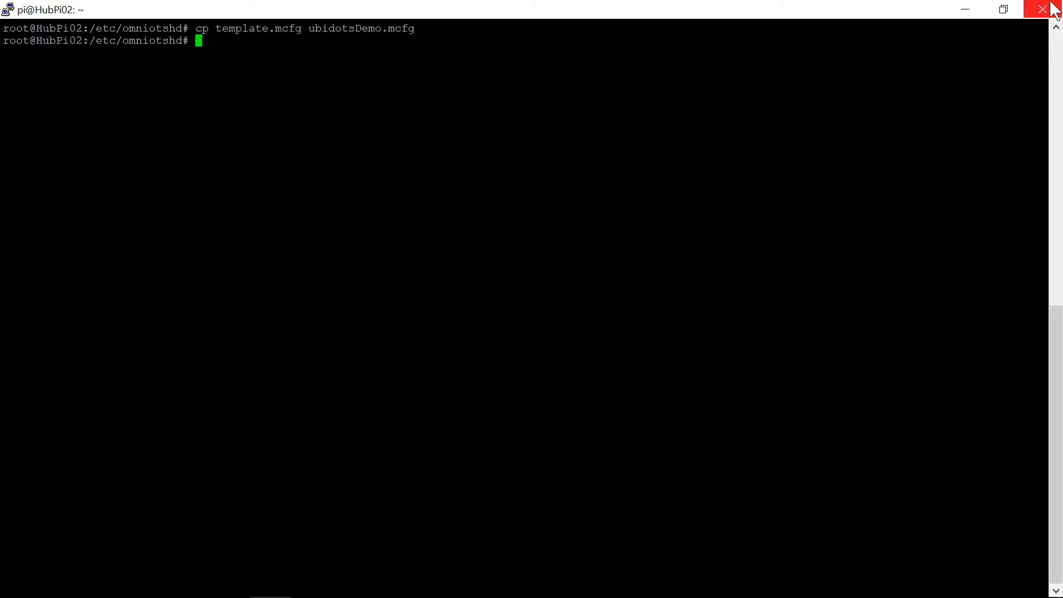
# Open ubidotsDemo.mcfg in nano by editing the previous command
pyautogui.press('Up')
pyautogui.press('Left')
pyautogui.press('Left')
pyautogui.press('Left')
pyautogui.press('Left')
pyautogui.press('Left')
pyautogui.press('Left')
pyautogui.press('Left')
pyautogui.press('Left')
pyautogui.press('Left')
pyautogui.press('Left')
pyautogui.press('Left')
pyautogui.press('Left')
pyautogui.press('Left')
pyautogui.press('Left')
pyautogui.press('Left')
pyautogui.press('Left')
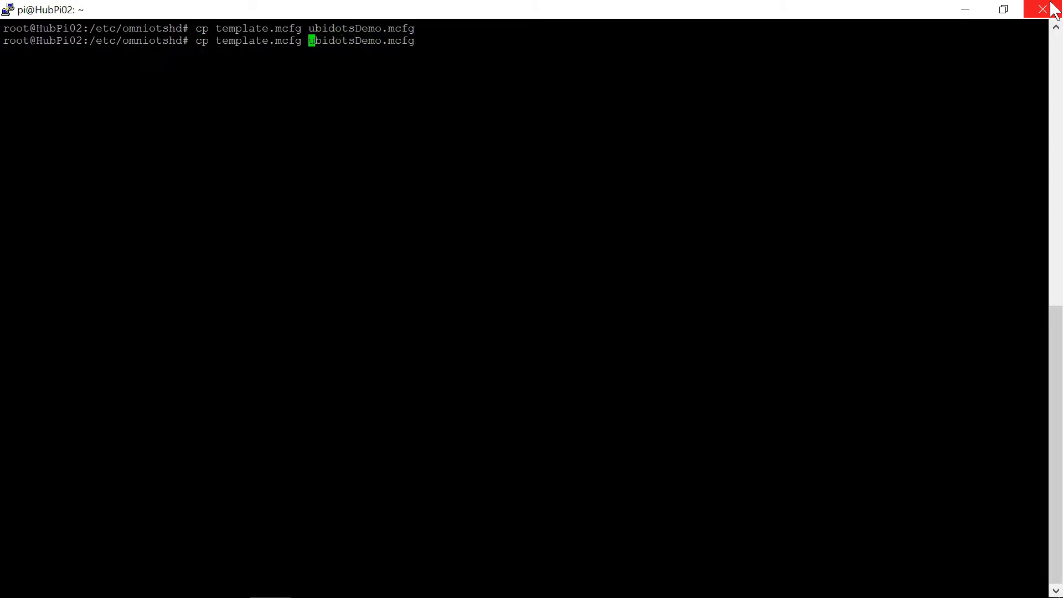
pyautogui.press('BackSpace')
pyautogui.press('BackSpace')
pyautogui.press('BackSpace')
pyautogui.press('BackSpace')
pyautogui.press('BackSpace')
pyautogui.press('BackSpace')
pyautogui.press('BackSpace')
pyautogui.press('BackSpace')
pyautogui.press('BackSpace')
pyautogui.press('BackSpace')
pyautogui.press('BackSpace')
pyautogui.press('BackSpace')
pyautogui.press('BackSpace')
pyautogui.press('BackSpace')
pyautogui.press('BackSpace')
pyautogui.press('BackSpace')
pyautogui.press('BackSpace')
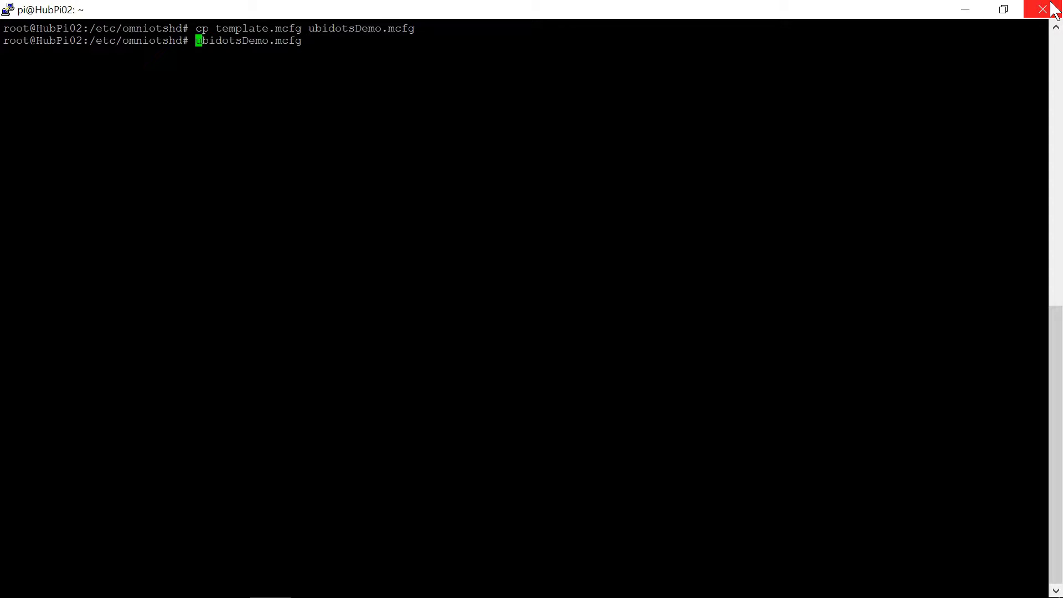
pyautogui.write('nano')
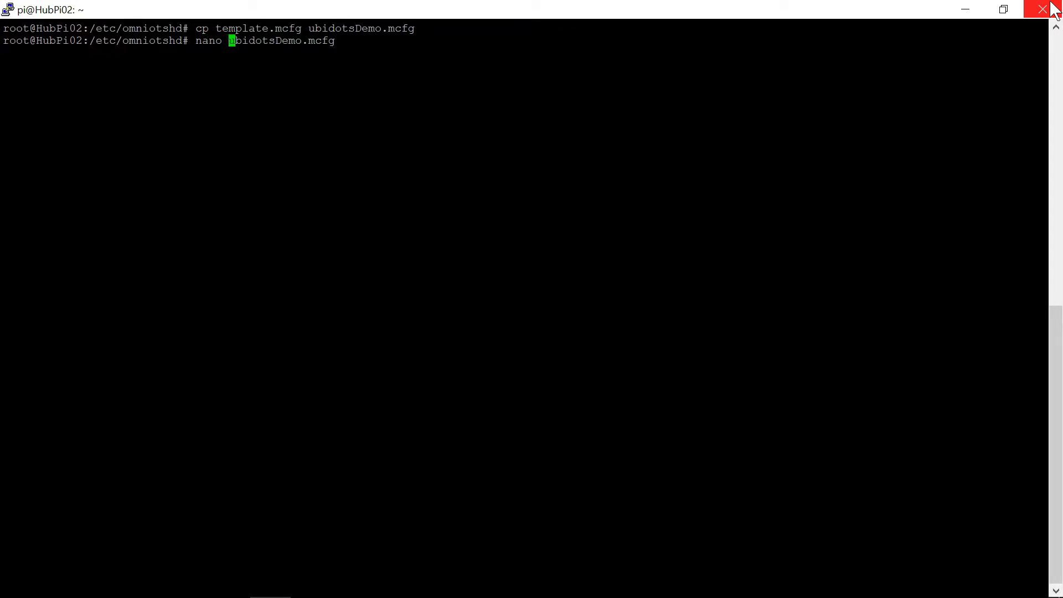
pyautogui.press('Return')
# Uncomment the FlattenJson setting and set it to "1"
pyautogui.press('pagedown')
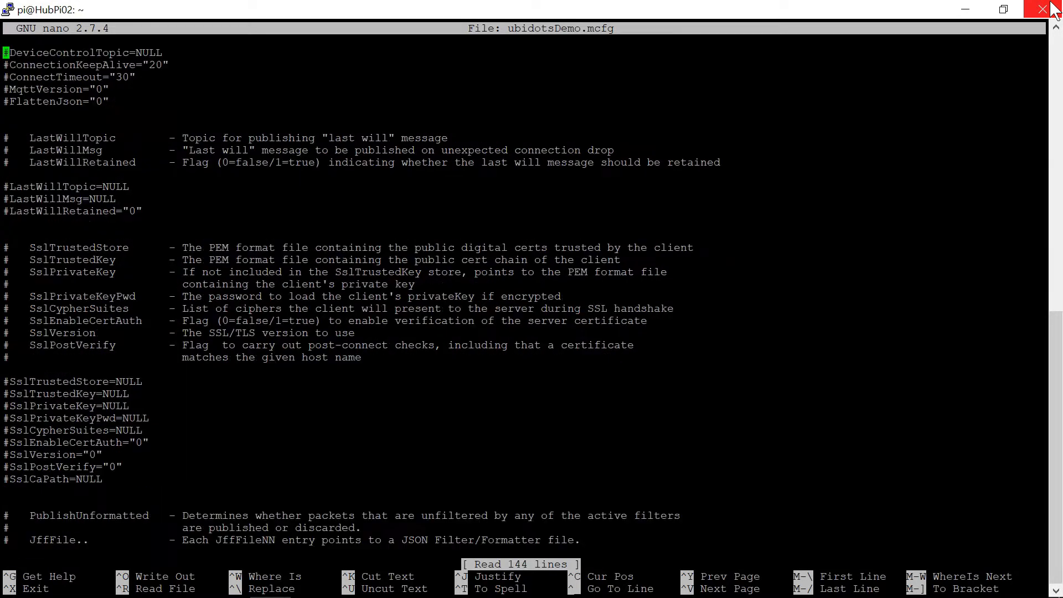
pyautogui.press('Down')
pyautogui.press('Down')
pyautogui.press('Down')
pyautogui.press('Down')
pyautogui.press('Right')
pyautogui.press('BackSpace')
pyautogui.press('Down')
pyautogui.press('Left')
pyautogui.press('Left')
pyautogui.press('BackSpace')
pyautogui.write('1')
pyautogui.press('Down')
pyautogui.press('Down')
pyautogui.press('Down')
pyautogui.press('Down')
pyautogui.press('Down')
pyautogui.press('Down')
pyautogui.press('Down')
pyautogui.press('Down')
pyautogui.press('Down')
pyautogui.press('Down')
pyautogui.press('Down')
pyautogui.press('Down')
pyautogui.press('Down')
pyautogui.press('Down')
pyautogui.press('Down')
pyautogui.press('Down')
pyautogui.press('Down')
pyautogui.press('Down')
pyautogui.press('Down')
pyautogui.press('Down')
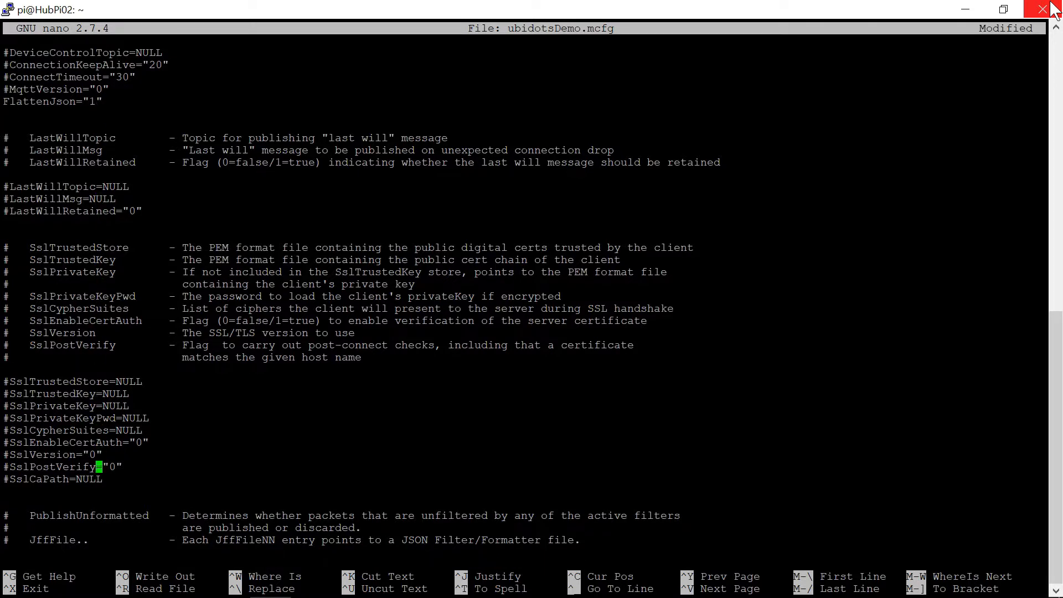
# Uncomment the PublishUnformatted setting
pyautogui.press('Down')
pyautogui.press('Down')
pyautogui.press('Down')
pyautogui.press('Down')
pyautogui.press('Down')
pyautogui.press('Down')
pyautogui.press('Down')
pyautogui.press('Down')
pyautogui.press('Down')
pyautogui.press('Down')
pyautogui.press('Down')
pyautogui.press('Up')
pyautogui.press('Up')
pyautogui.press('Up')
pyautogui.press('Up')
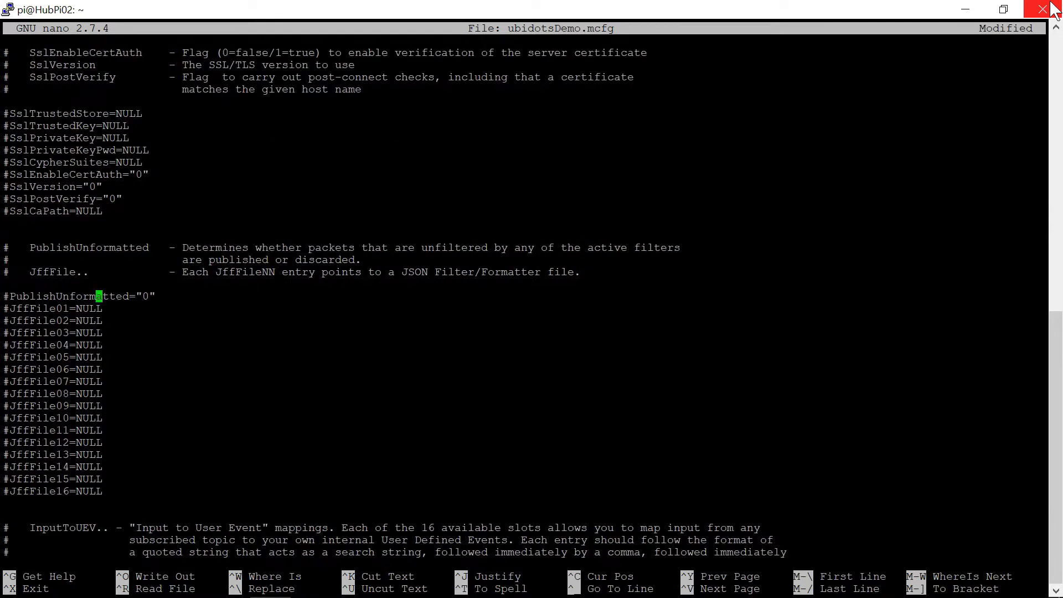
pyautogui.press('Right')
# Uncomment JffFile01 and set its value to "ubidotsDemo01"
pyautogui.press('Right')
pyautogui.press('BackSpace')
pyautogui.press('Down')
pyautogui.press('Right')
pyautogui.press('BackSpace')
pyautogui.press('End')
pyautogui.press('BackSpace')
pyautogui.press('BackSpace')
pyautogui.press('BackSpace')
pyautogui.press('BackSpace')
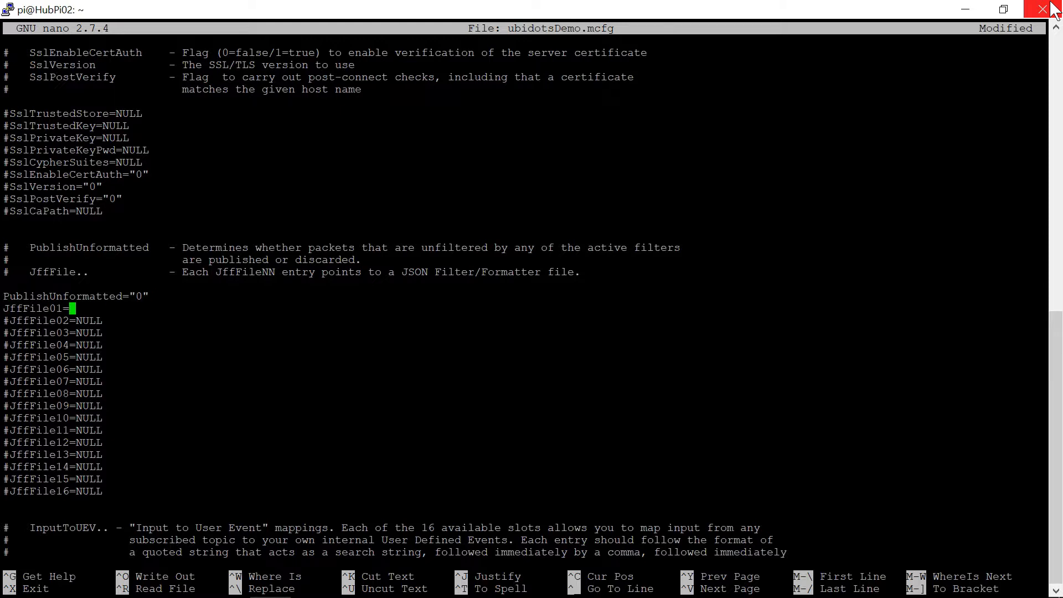
pyautogui.write('"ubidotsDemo01"')
# Save ubidotsDemo.mcfg and exit nano
pyautogui.hotkey('ctrl', 'o')
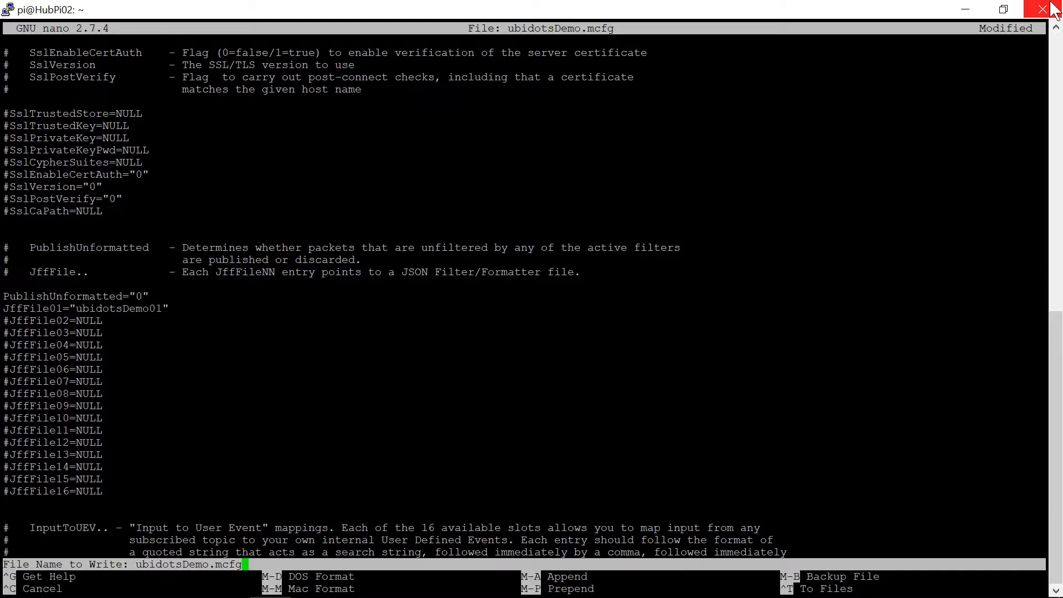
pyautogui.press('Return')
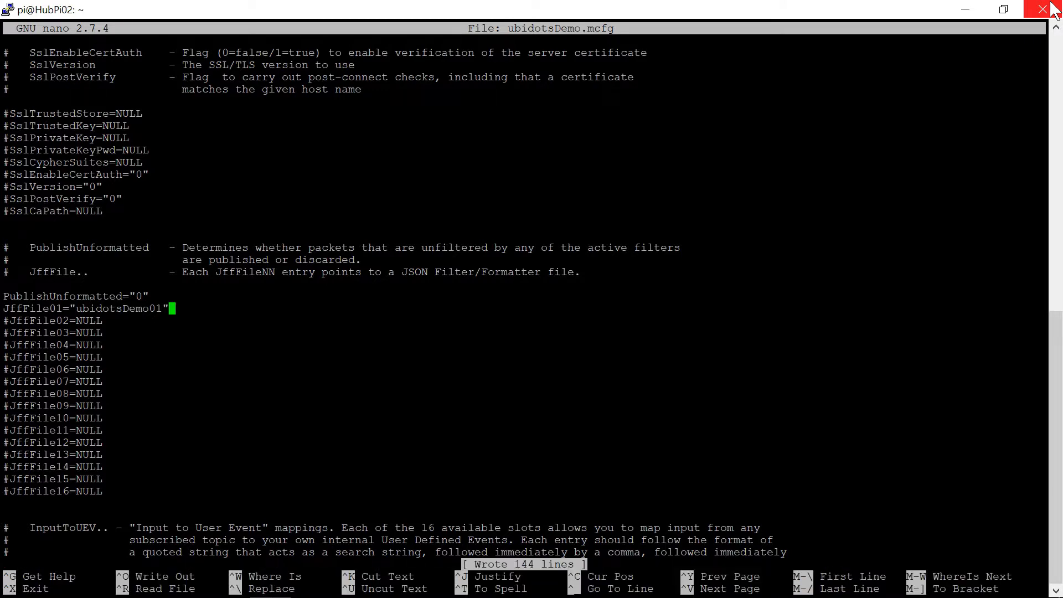
pyautogui.hotkey('ctrl', 'x')
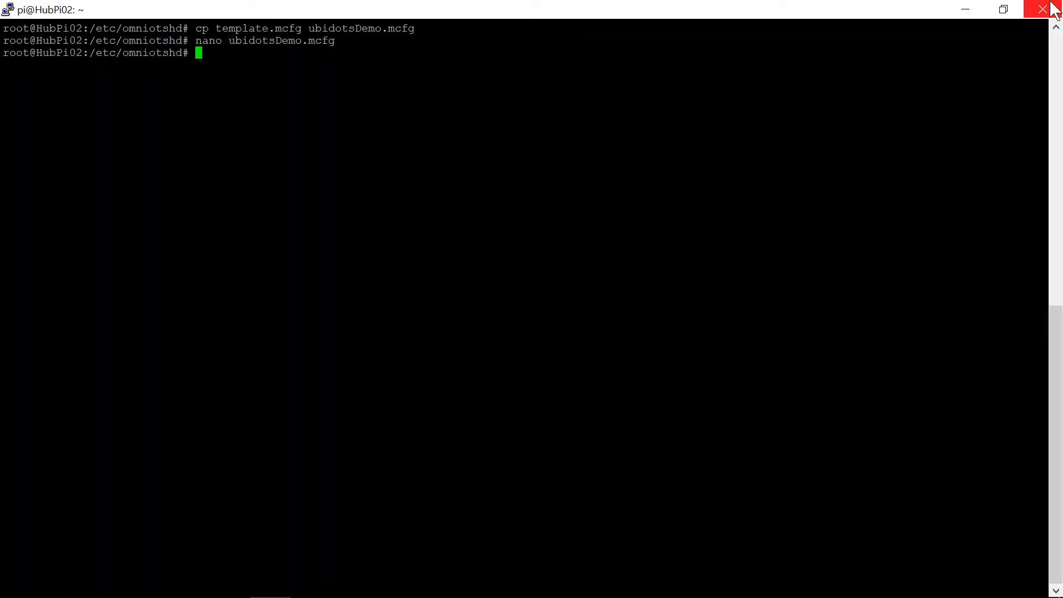
# Copy template.jff to a new file named ubidotsDemo01.jff in /etc/omniotshd
pyautogui.write('cp template.jff ubidotsDemo')
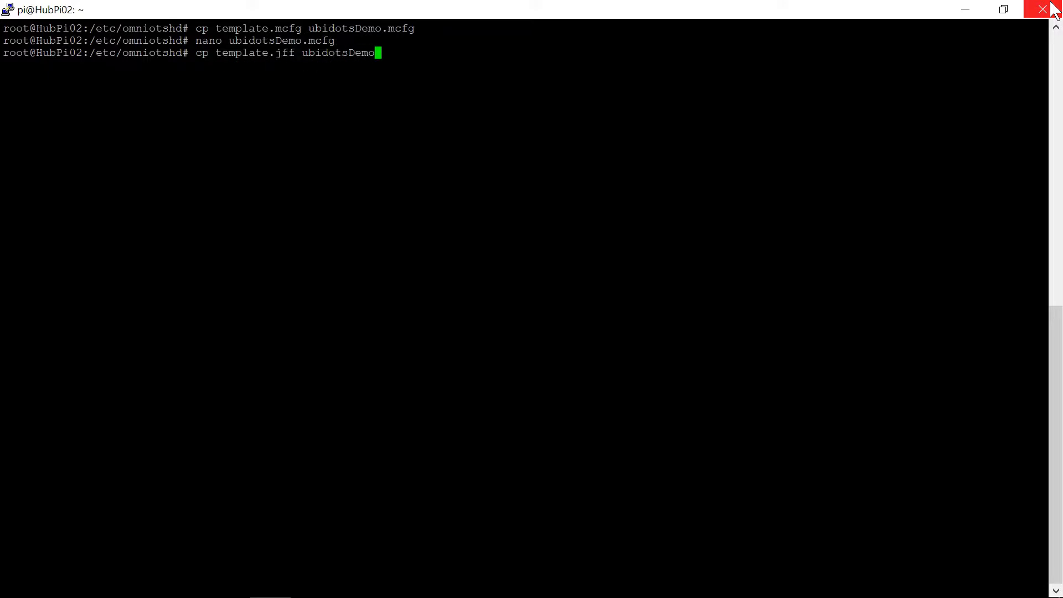
pyautogui.write('01.jff')
pyautogui.press('Return')
# Open ubidotsDemo01.jff in nano by editing the previous command
pyautogui.press('Up')
pyautogui.press('Left')
pyautogui.press('Left')
pyautogui.press('Left')
pyautogui.press('Left')
pyautogui.press('Left')
pyautogui.press('Left')
pyautogui.press('Left')
pyautogui.press('Left')
pyautogui.press('Left')
pyautogui.press('Left')
pyautogui.press('Left')
pyautogui.press('Left')
pyautogui.press('Left')
pyautogui.press('Left')
pyautogui.press('Left')
pyautogui.press('Left')
pyautogui.press('Left')
pyautogui.press('BackSpace')
pyautogui.press('BackSpace')
pyautogui.press('BackSpace')
pyautogui.press('BackSpace')
pyautogui.press('BackSpace')
pyautogui.press('BackSpace')
pyautogui.press('BackSpace')
pyautogui.press('BackSpace')
pyautogui.press('BackSpace')
pyautogui.press('BackSpace')
pyautogui.press('BackSpace')
pyautogui.press('BackSpace')
pyautogui.press('BackSpace')
pyautogui.press('BackSpace')
pyautogui.press('BackSpace')
pyautogui.press('BackSpace')
pyautogui.write('nano')
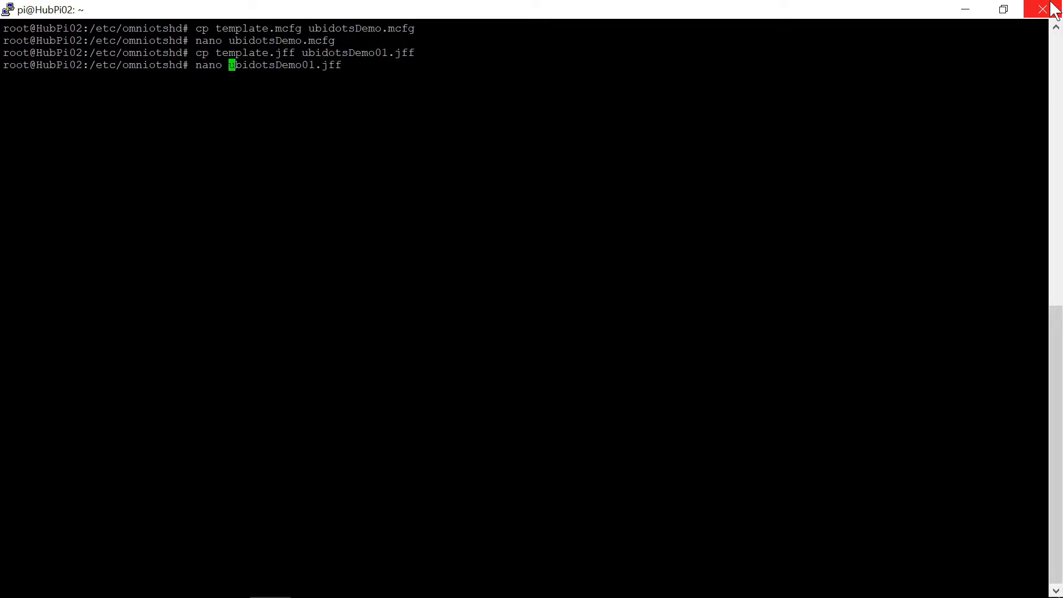
pyautogui.press('Return')
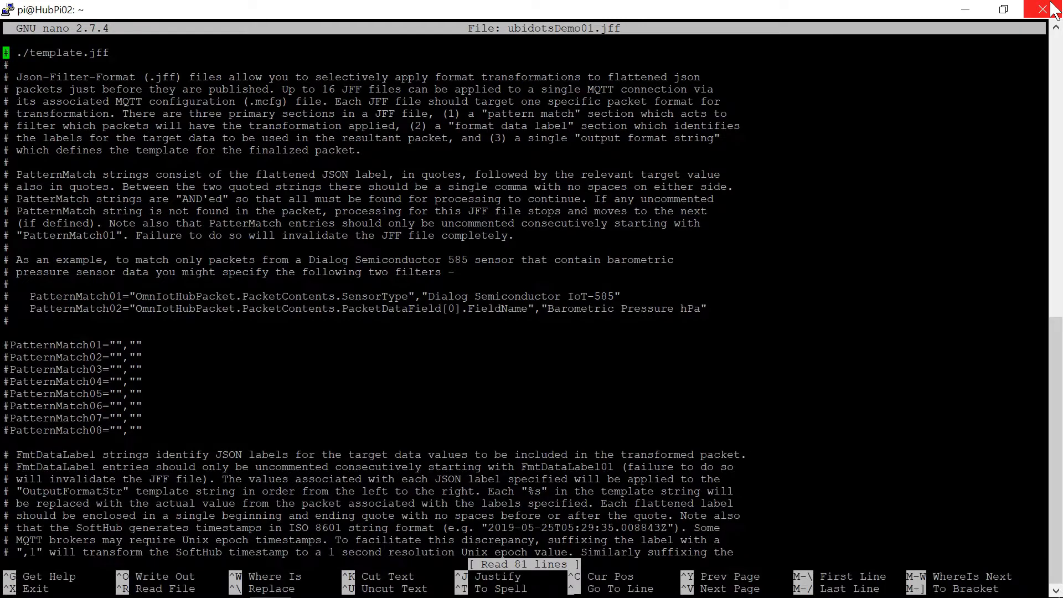
# Uncomment FmtDataLabel01 through FmtDataLabel04 and the OutputFormatStr line
pyautogui.press('pagedown')
pyautogui.press('Down')
pyautogui.press('Down')
pyautogui.press('Down')
pyautogui.press('Down')
pyautogui.press('Down')
pyautogui.press('Down')
pyautogui.press('Down')
pyautogui.press('Down')
pyautogui.press('Down')
pyautogui.press('Down')
pyautogui.press('Down')
pyautogui.press('Down')
pyautogui.press('Down')
pyautogui.press('Down')
pyautogui.press('Down')
pyautogui.press('Down')
pyautogui.press('Down')
pyautogui.press('Down')
pyautogui.press('Down')
pyautogui.press('Down')
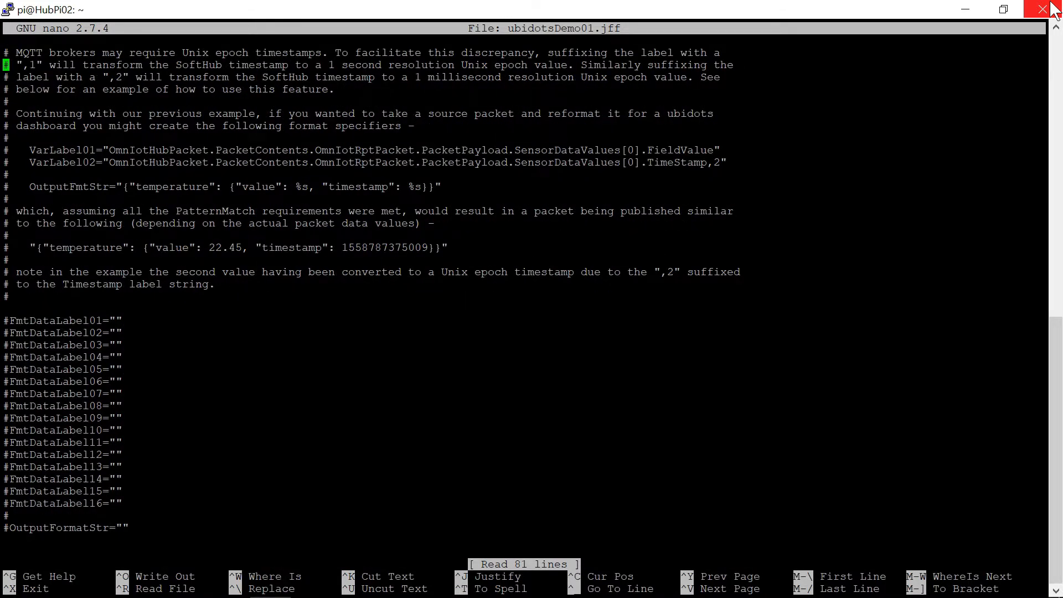
pyautogui.press('Down')
pyautogui.press('Down')
pyautogui.press('Delete')
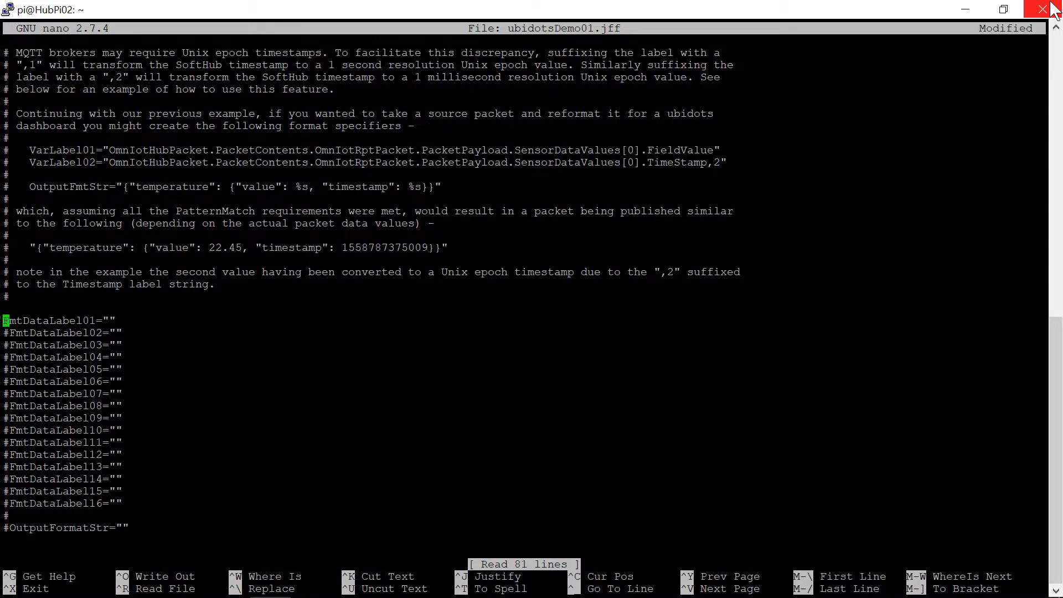
pyautogui.press('Down')
pyautogui.press('Delete')
pyautogui.press('Down')
pyautogui.press('Delete')
pyautogui.press('Down')
pyautogui.press('Delete')
pyautogui.press('Down')
pyautogui.press('Down')
pyautogui.press('Down')
pyautogui.press('Down')
pyautogui.press('Down')
pyautogui.press('Down')
pyautogui.press('Down')
pyautogui.press('Down')
pyautogui.press('Down')
pyautogui.press('Down')
pyautogui.press('Down')
pyautogui.press('Down')
pyautogui.press('Down')
pyautogui.press('Down')
pyautogui.press('Down')
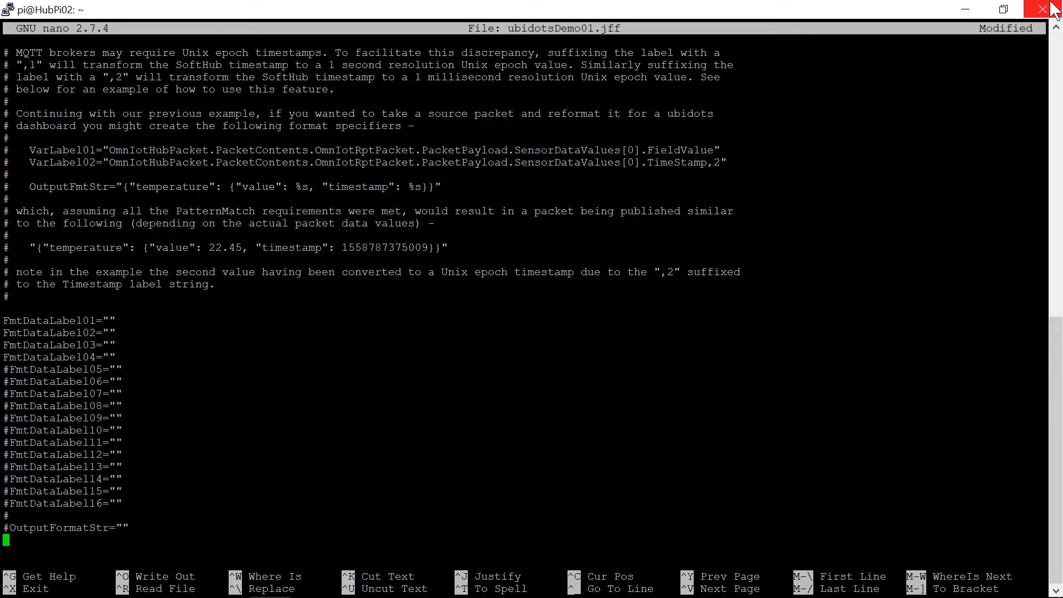
pyautogui.press('Up')
pyautogui.press('Right')
pyautogui.press('BackSpace')
# Set FmtDataLabel01 to "OmnIotHubPacket.PacketContents.PacketDataField[0].FieldValue" copied from the flattened packet in packet.txt
pyautogui.press('Up')
pyautogui.press('Up')
pyautogui.press('Up')
pyautogui.press('Up')
pyautogui.press('Up')
pyautogui.press('Up')
pyautogui.press('Up')
pyautogui.press('Up')
pyautogui.press('Up')
pyautogui.press('Up')
pyautogui.press('Up')
pyautogui.press('Up')
pyautogui.press('Up')
pyautogui.press('Up')
pyautogui.press('Up')
pyautogui.press('Up')
pyautogui.press('Up')
pyautogui.press('End')
pyautogui.press('Left')
pyautogui.hotkey('alt', 'Tab')
pyautogui.hotkey('alt', 'Tab')
pyautogui.hotkey('alt', 'Tab')
pyautogui.hotkey('alt', 'Tab')
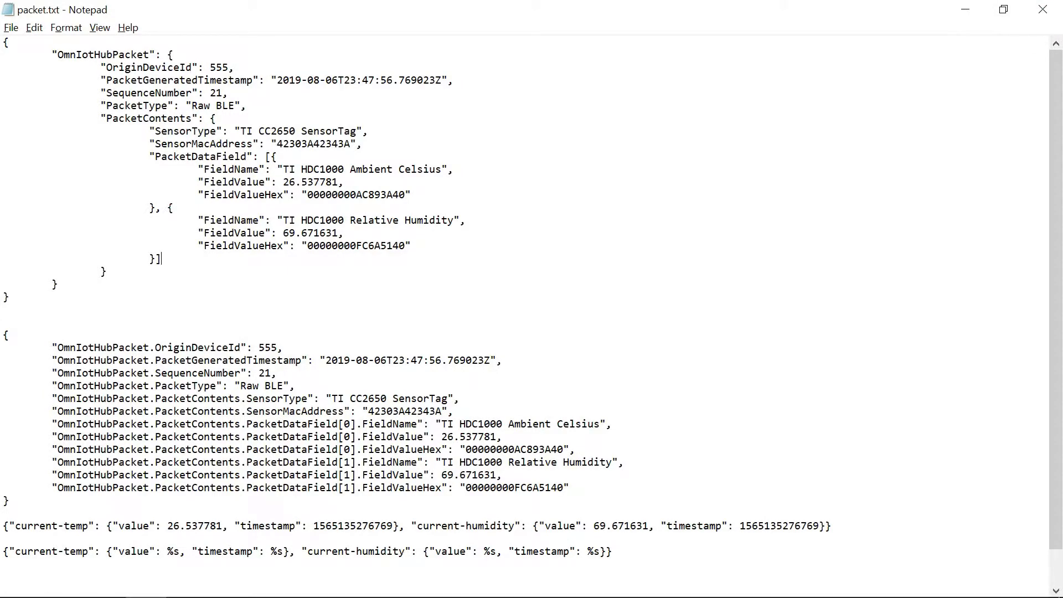
pyautogui.moveTo(424, 437); pyautogui.dragTo(57, 437)
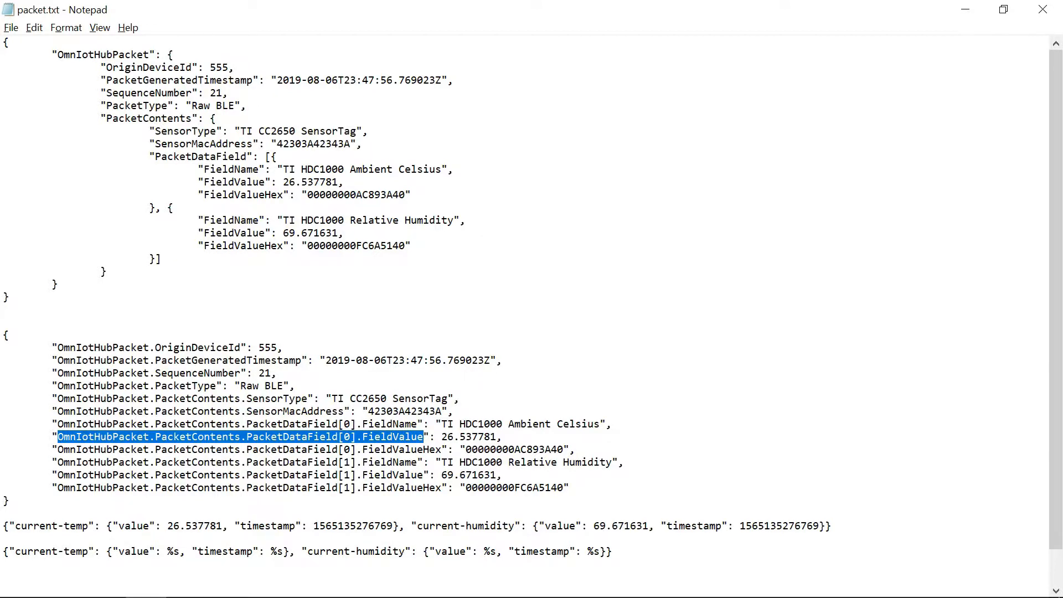
pyautogui.hotkey('alt', 'Tab')
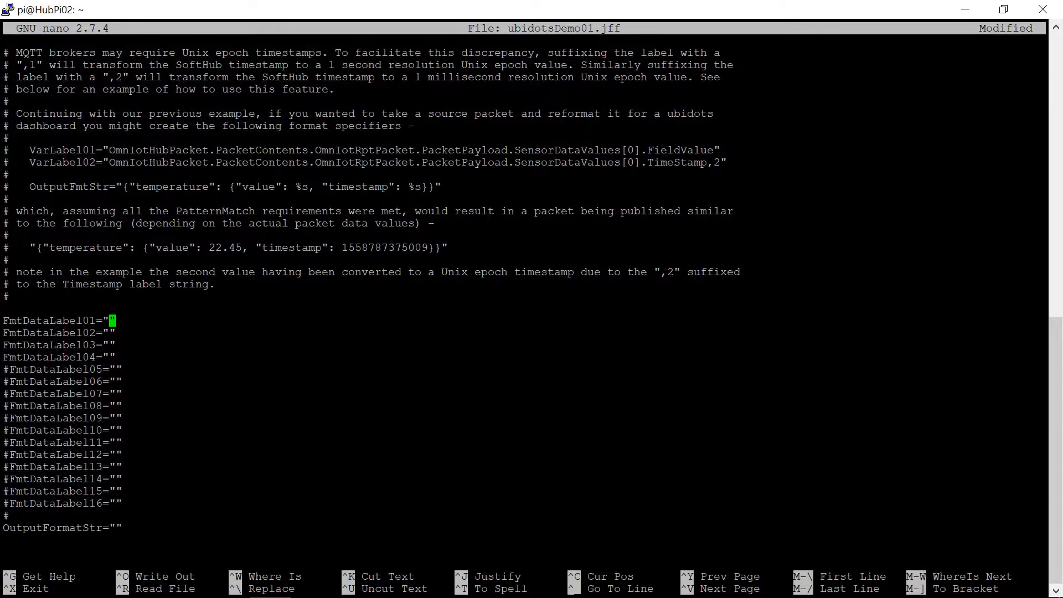
pyautogui.press('shift+Insert')
pyautogui.press('Down')
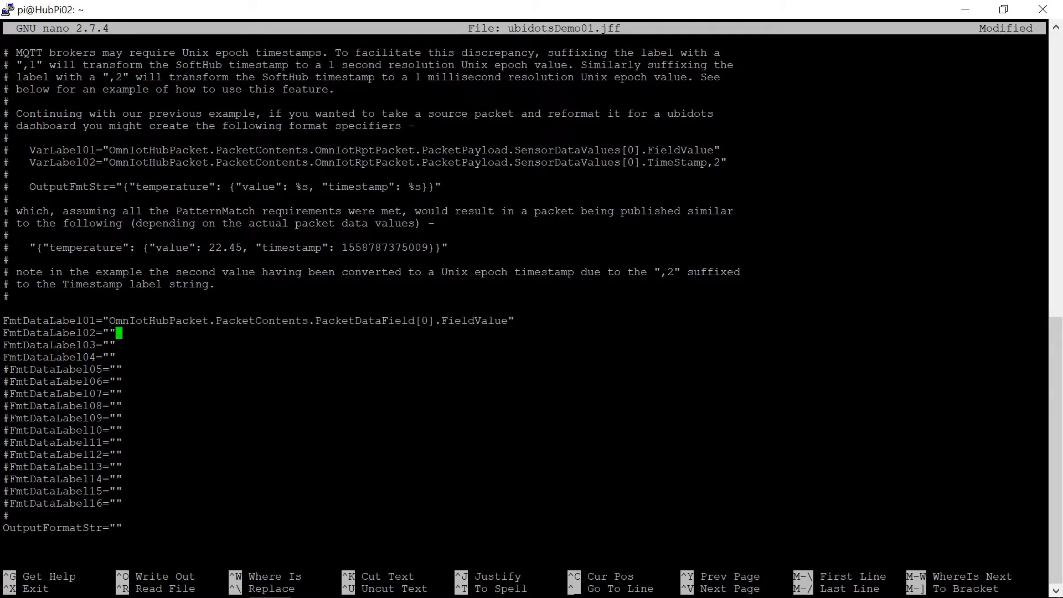
# Set FmtDataLabel02 to "OmnIotHubPacket.PacketGeneratedTimestamp,2" using the label copied from packet.txt
pyautogui.hotkey('alt', 'Tab')
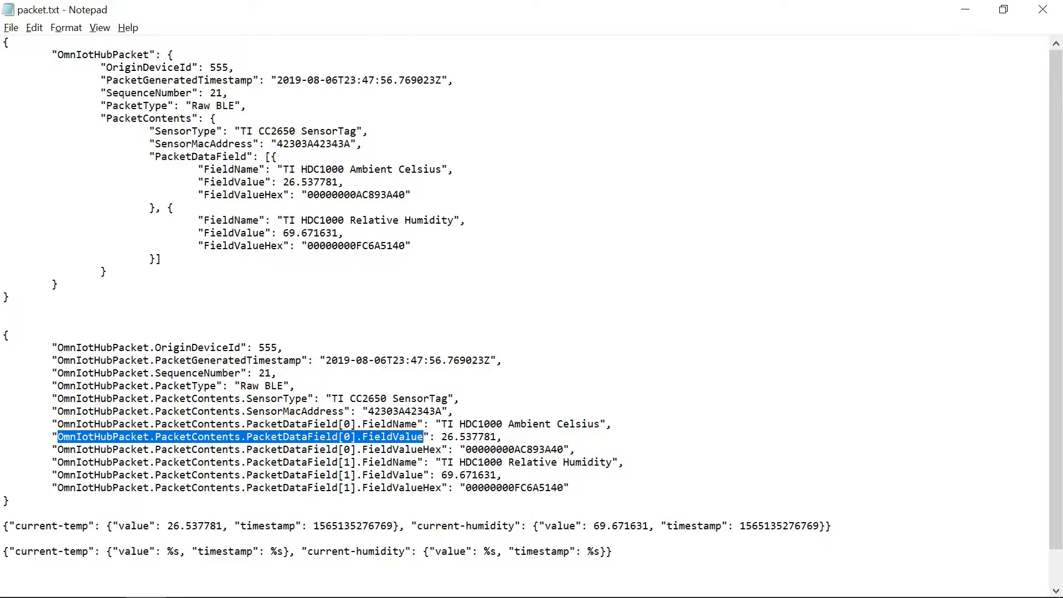
pyautogui.moveTo(302, 360); pyautogui.dragTo(58, 359)
pyautogui.hotkey('alt', 'Tab')
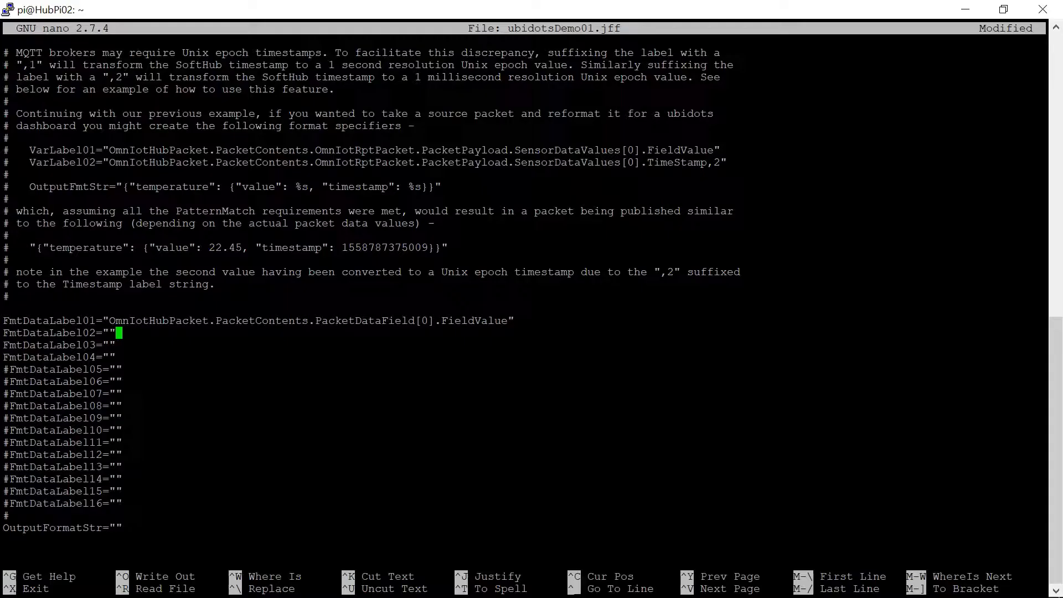
pyautogui.press('Left')
pyautogui.press('shift+Insert')
pyautogui.write(',2')
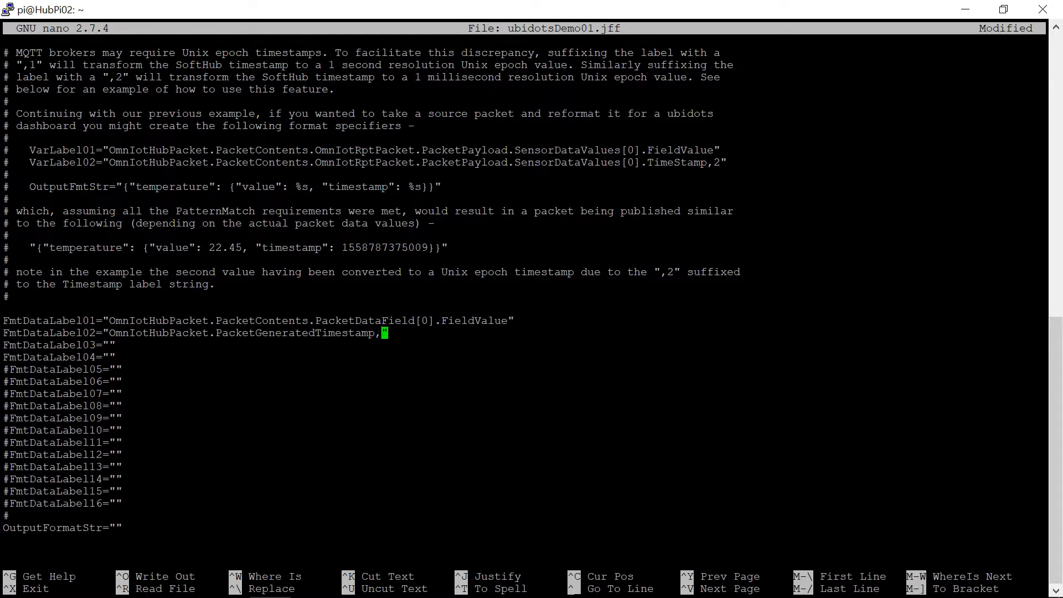
# Set FmtDataLabel04 to "OmnIotHubPacket.PacketGeneratedTimestamp,2" as well
pyautogui.press('Down')
pyautogui.press('Down')
pyautogui.press('Left')
pyautogui.hotkey('alt', 'Tab')
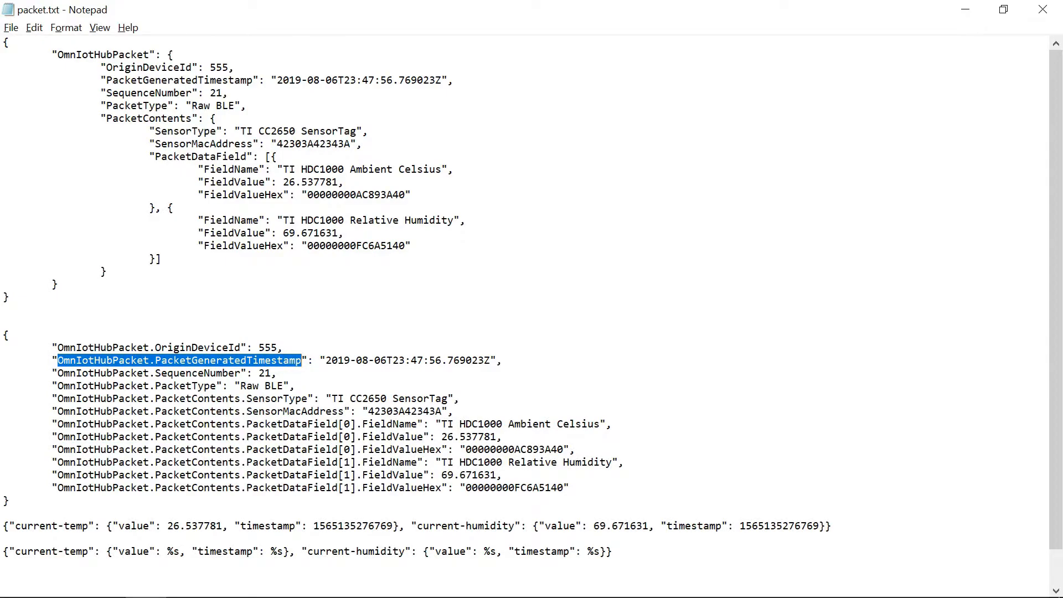
pyautogui.hotkey('alt', 'Tab')
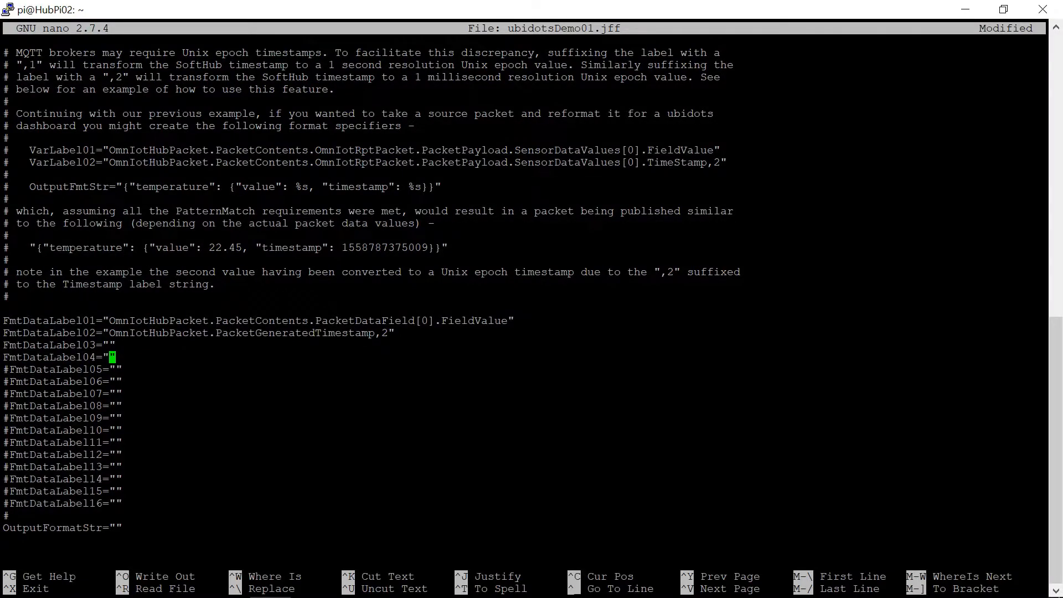
pyautogui.press('shift+Insert')
pyautogui.write(',2')
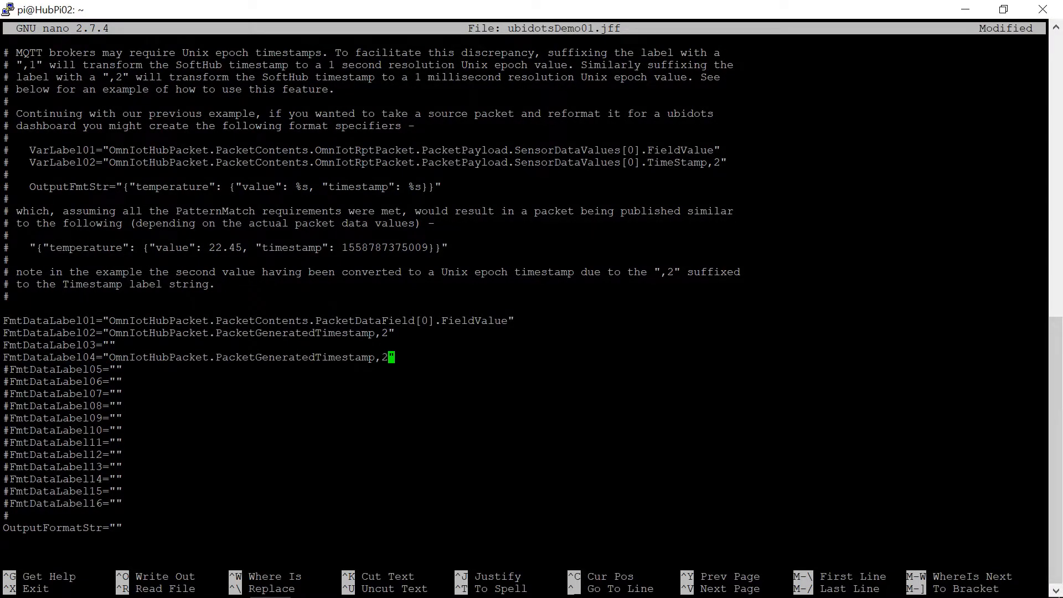
# Set FmtDataLabel03 to "OmnIotHubPacket.PacketContents.PacketDataField[1].FieldValue" copied from packet.txt
pyautogui.press('Up')
pyautogui.press('Left')
pyautogui.hotkey('alt', 'Tab')
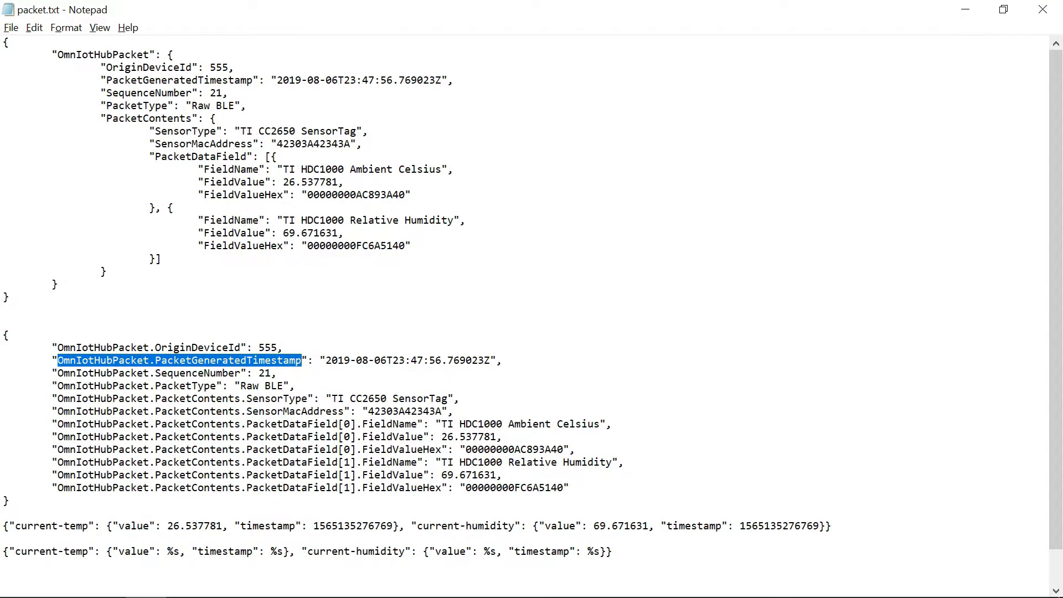
pyautogui.moveTo(424, 475); pyautogui.dragTo(57, 474)
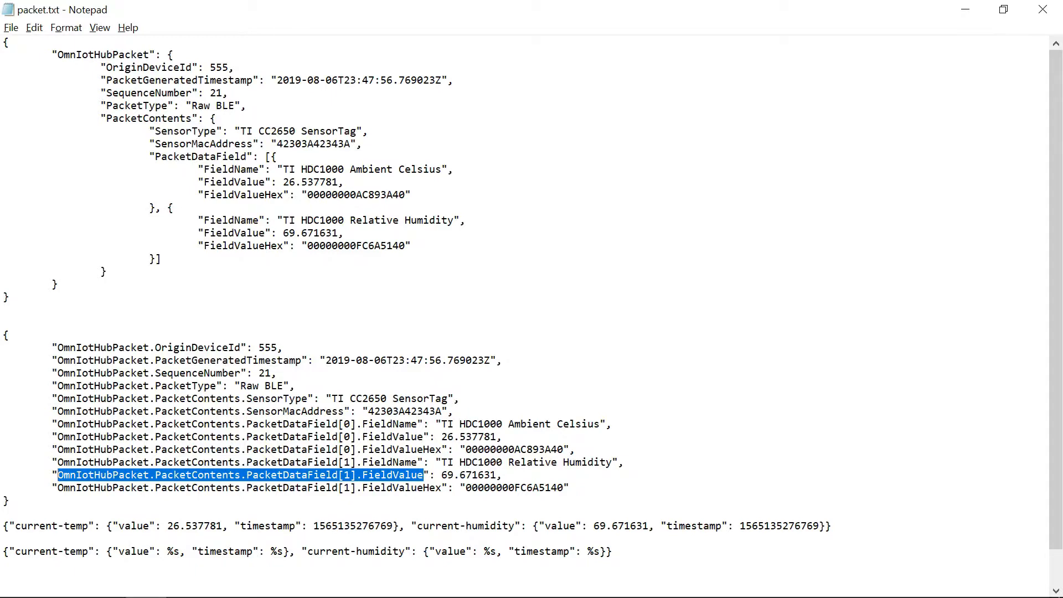
pyautogui.hotkey('alt', 'Tab')
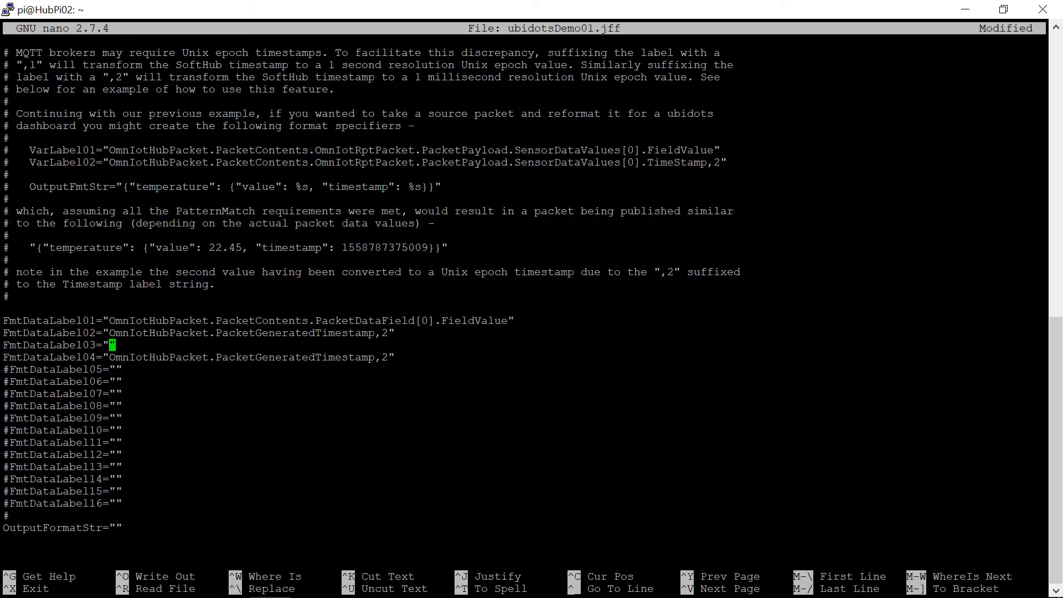
pyautogui.rightClick(1041, 339)
pyautogui.press('Down')
pyautogui.press('Down')
pyautogui.press('Down')
pyautogui.press('Down')
pyautogui.press('Down')
pyautogui.press('Down')
pyautogui.press('Down')
pyautogui.press('Down')
pyautogui.press('Down')
pyautogui.press('Down')
pyautogui.press('Down')
pyautogui.press('Down')
pyautogui.press('Down')
pyautogui.press('Down')
pyautogui.press('Down')
pyautogui.press('Left')
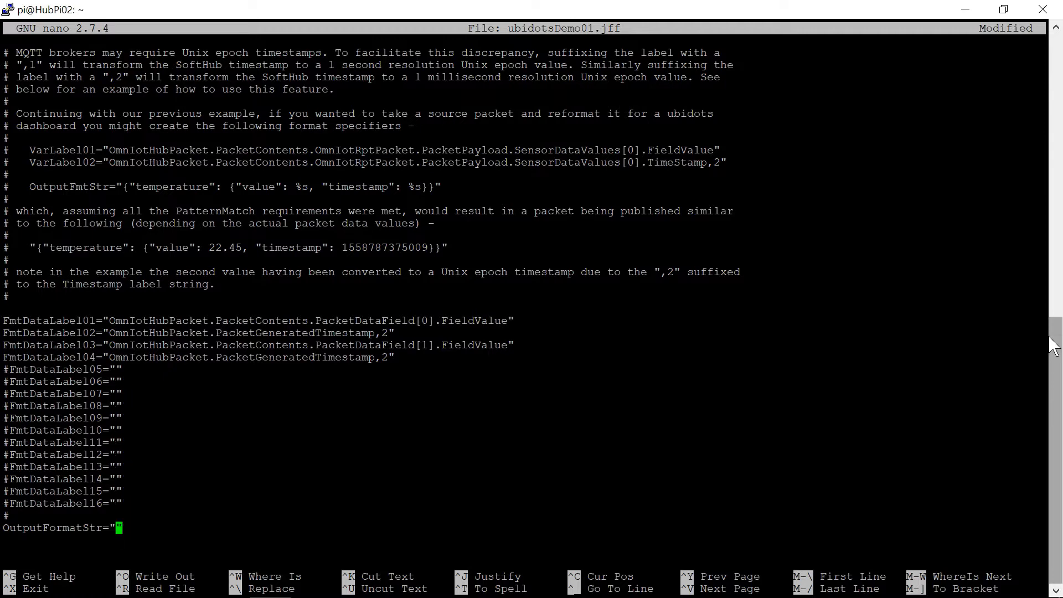
# Copy the Current Temp variable's API label from the Ubidots device and paste it as the temperature key in packet.txt's format template
pyautogui.hotkey('alt', 'Tab')
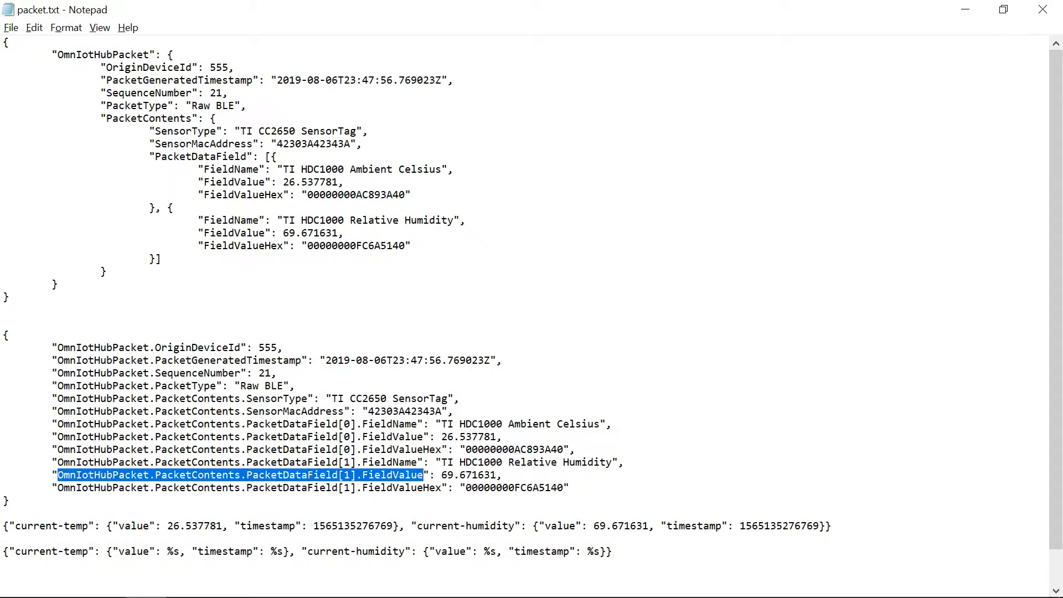
pyautogui.hotkey('alt', 'Tab')
pyautogui.hotkey('alt', 'Tab')
pyautogui.hotkey('alt', 'Tab')
pyautogui.hotkey('alt', 'Tab')
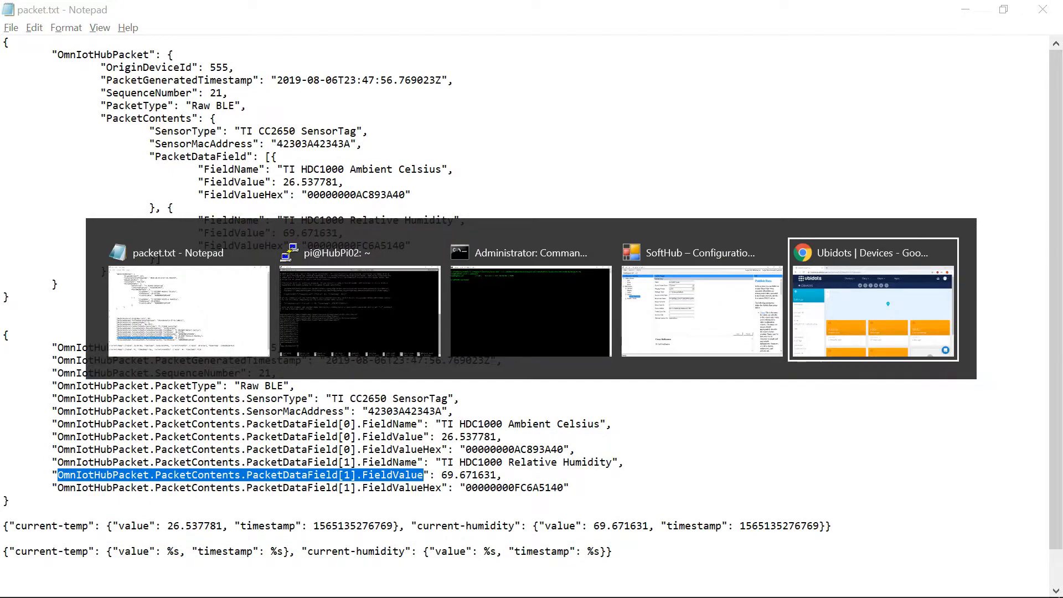
pyautogui.scroll(-3, 602, 432)
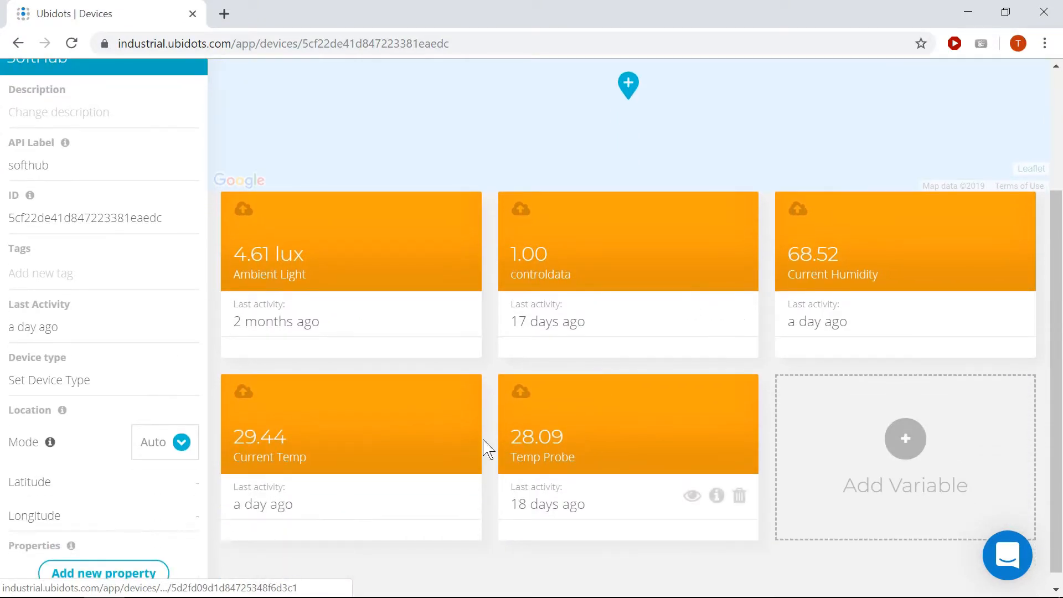
pyautogui.click(280, 445)
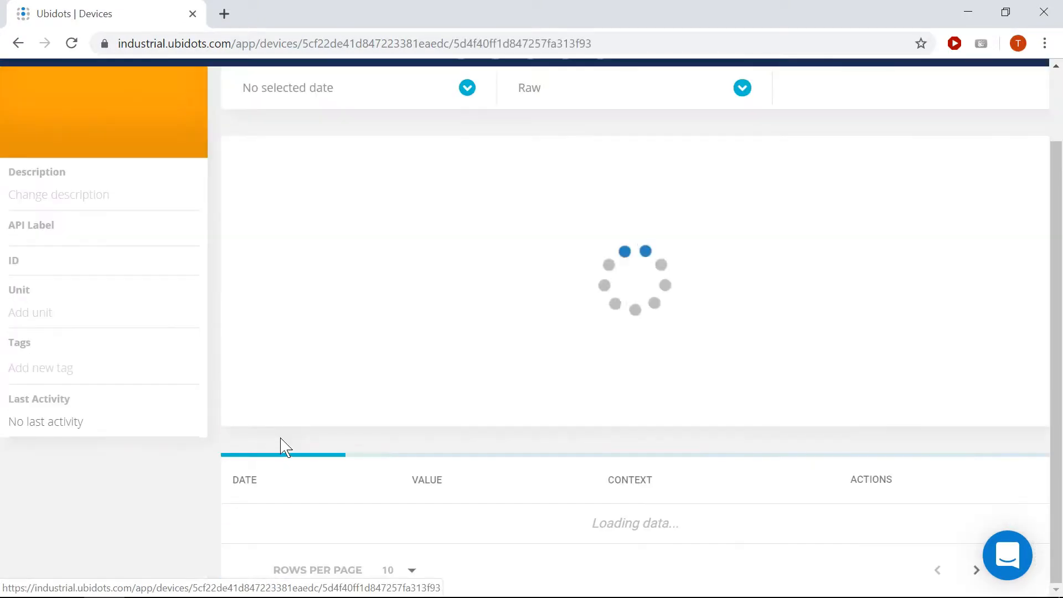
pyautogui.scroll(-2, 95, 260)
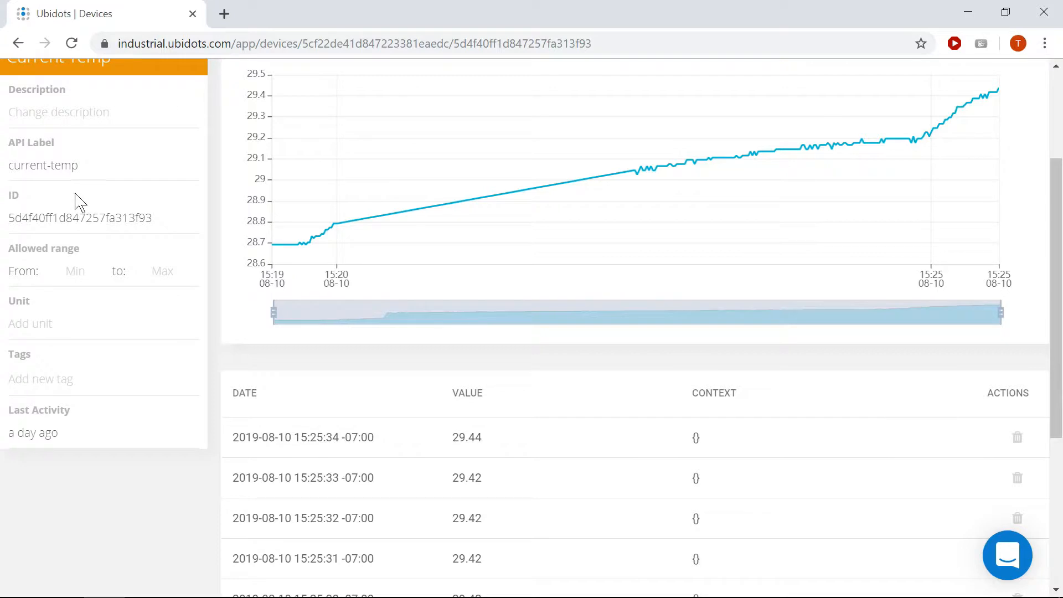
pyautogui.moveTo(78, 165); pyautogui.dragTo(4, 170)
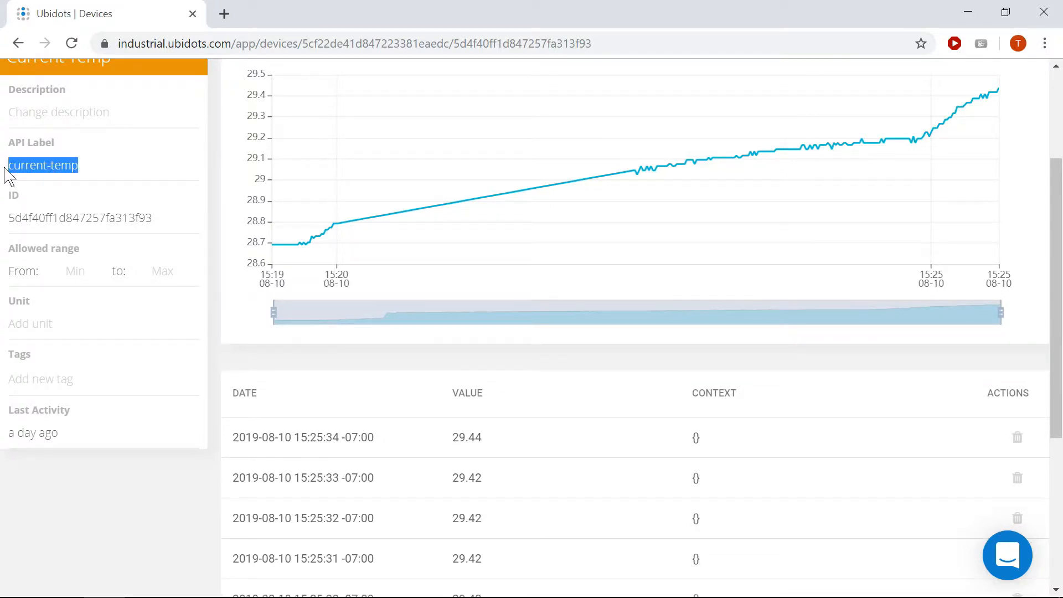
pyautogui.hotkey('alt', 'Tab')
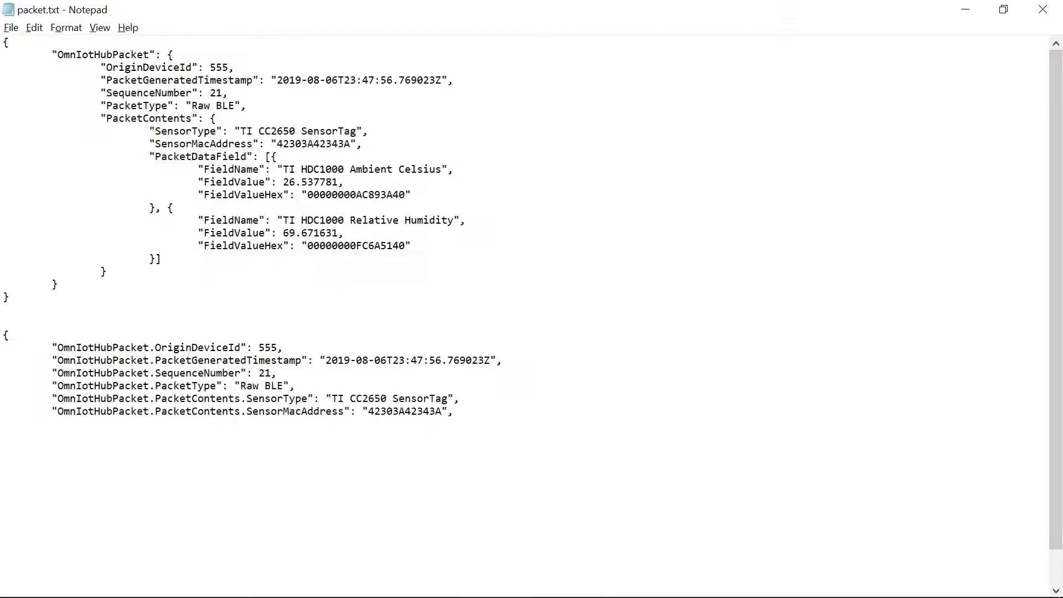
pyautogui.moveTo(89, 551); pyautogui.dragTo(16, 551)
pyautogui.hotkey('ctrl', 'c')
pyautogui.press('BackSpace')
pyautogui.hotkey('ctrl', 'v')
pyautogui.hotkey('alt', 'Tab')
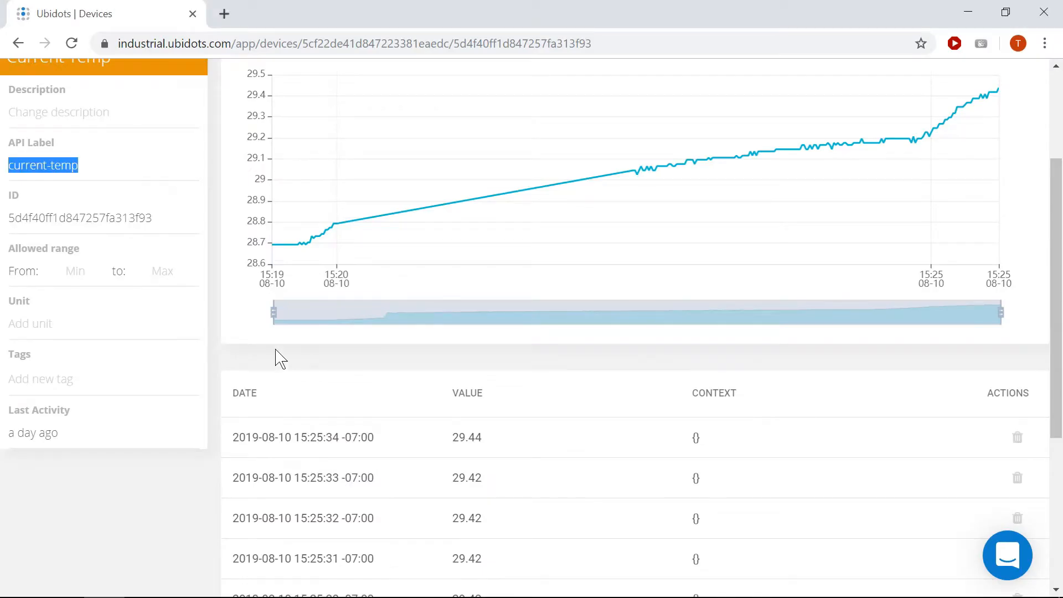
# Compare the Current Humidity variable's API label in Ubidots with the humidity key in packet.txt's format template
pyautogui.click(19, 44)
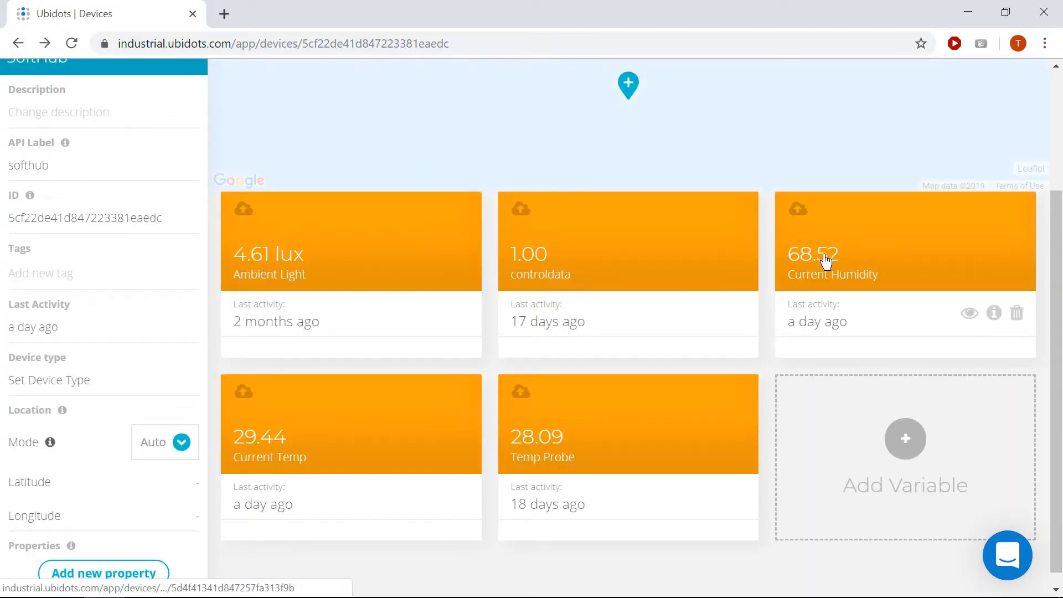
pyautogui.click(824, 261)
pyautogui.moveTo(99, 169); pyautogui.dragTo(8, 166)
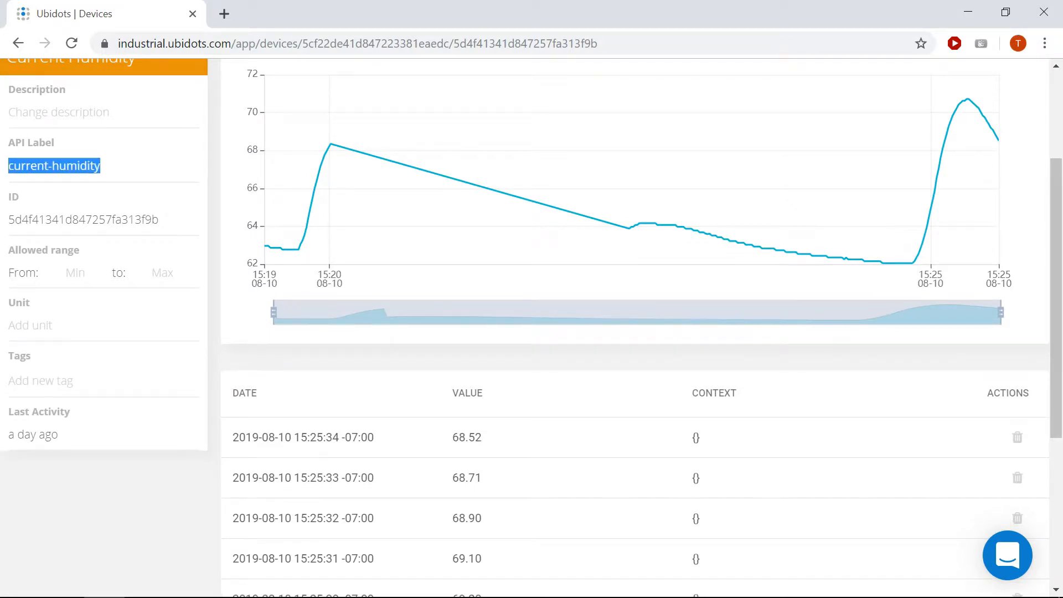
pyautogui.hotkey('alt', 'Tab')
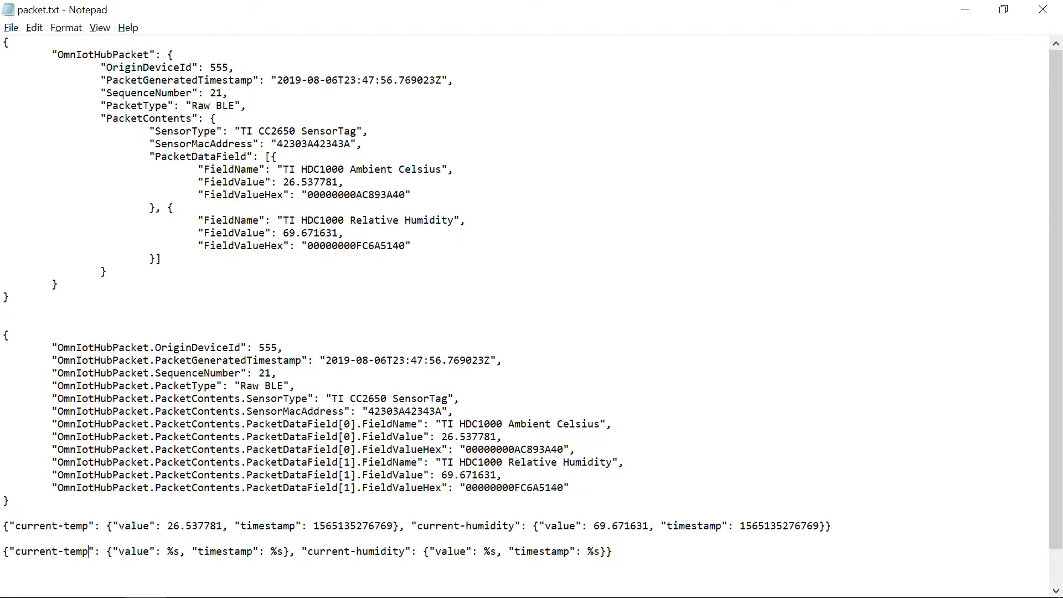
pyautogui.moveTo(406, 551); pyautogui.dragTo(308, 550)
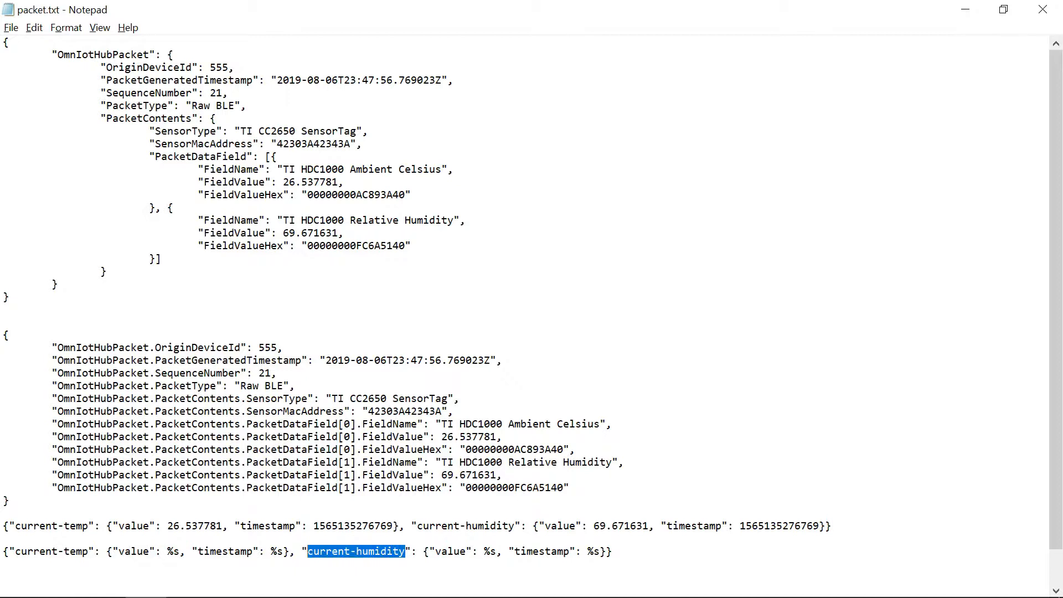
pyautogui.click(406, 551)
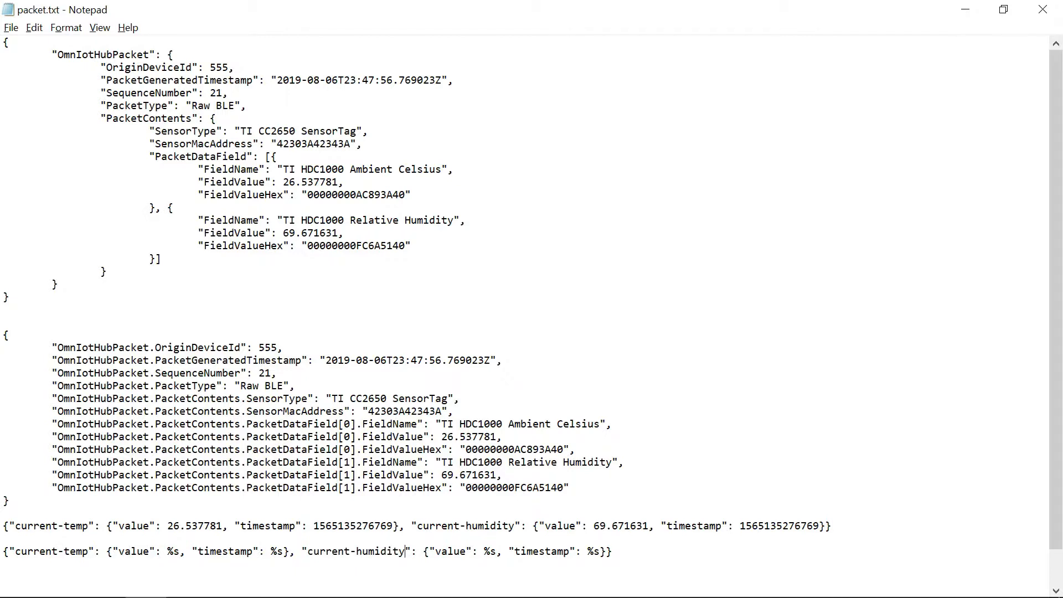
# Copy the format template line from packet.txt into OutputFormatStr in ubidotsDemo01.jff, then save the file and exit the editor
pyautogui.hotkey('shift', 'Up')
pyautogui.hotkey('ctrl', 'c')
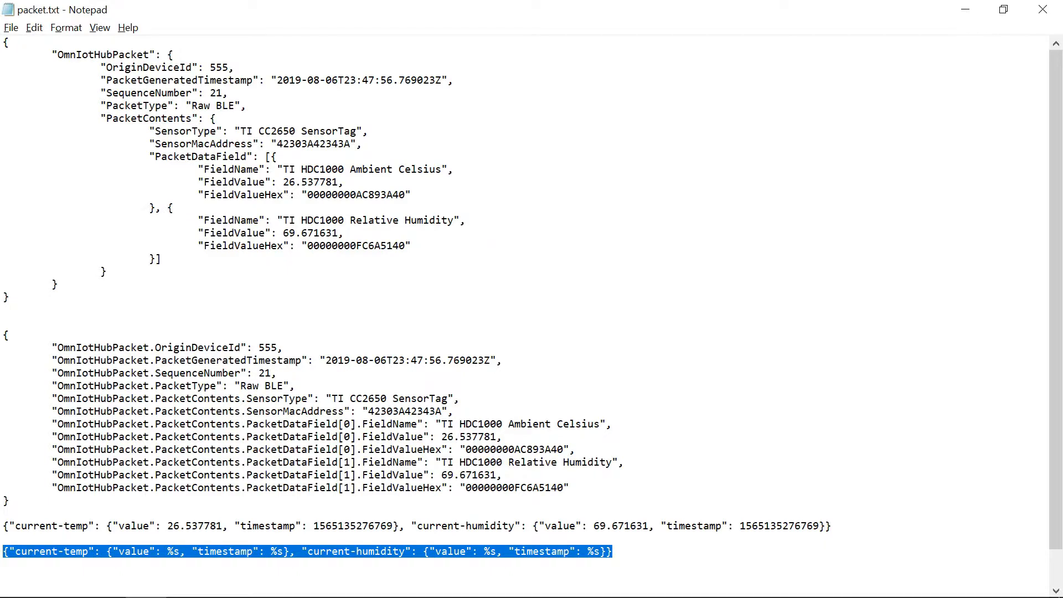
pyautogui.hotkey('alt', 'Tab')
pyautogui.hotkey('alt', 'Tab')
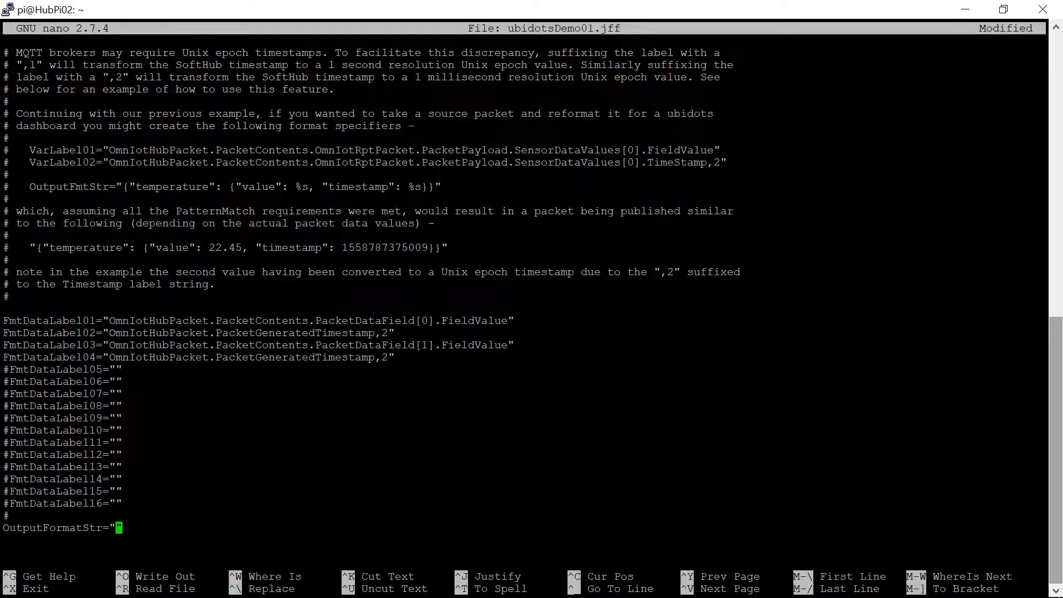
pyautogui.press('shift+Insert')
pyautogui.hotkey('ctrl', 'o')
pyautogui.press('Return')
pyautogui.hotkey('ctrl', 'x')
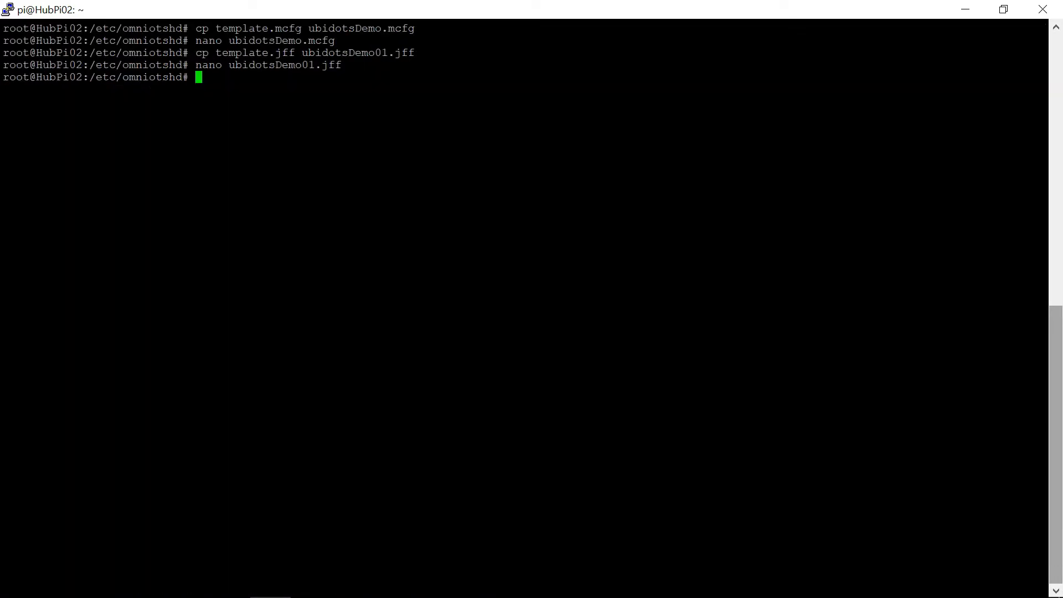
# Restart the omniotshd service with systemctl so it loads the new configuration
pyautogui.write('systemctl restart omniotshd')
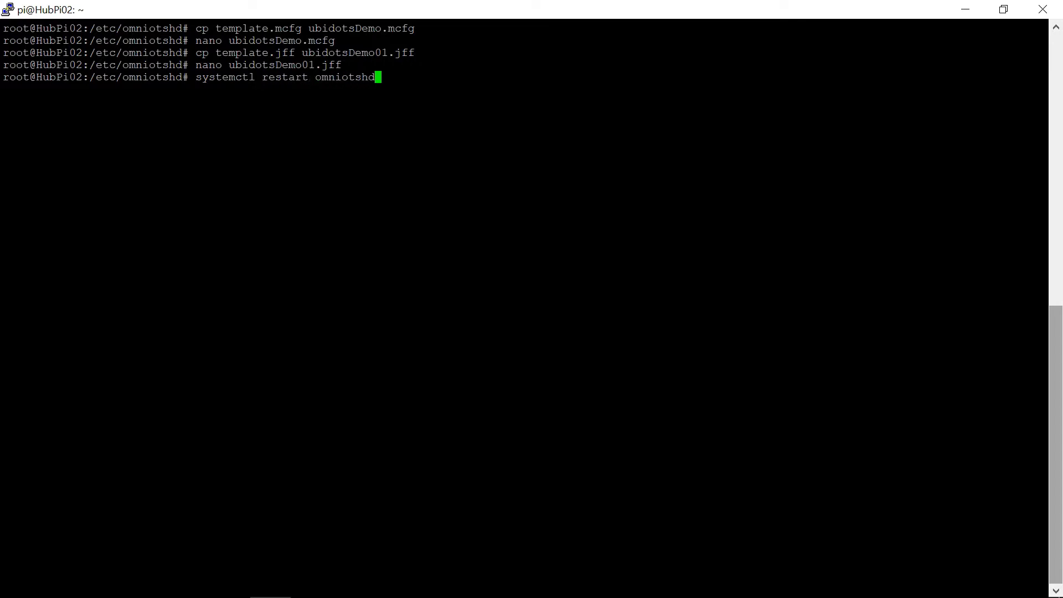
pyautogui.press('Return')
# Open the UbiTutorial01 dashboard in Ubidots, switch the browser to full screen and reload the page
pyautogui.hotkey('alt', 'Tab')
pyautogui.hotkey('alt', 'Tab')
pyautogui.scroll(5, 624, 341)
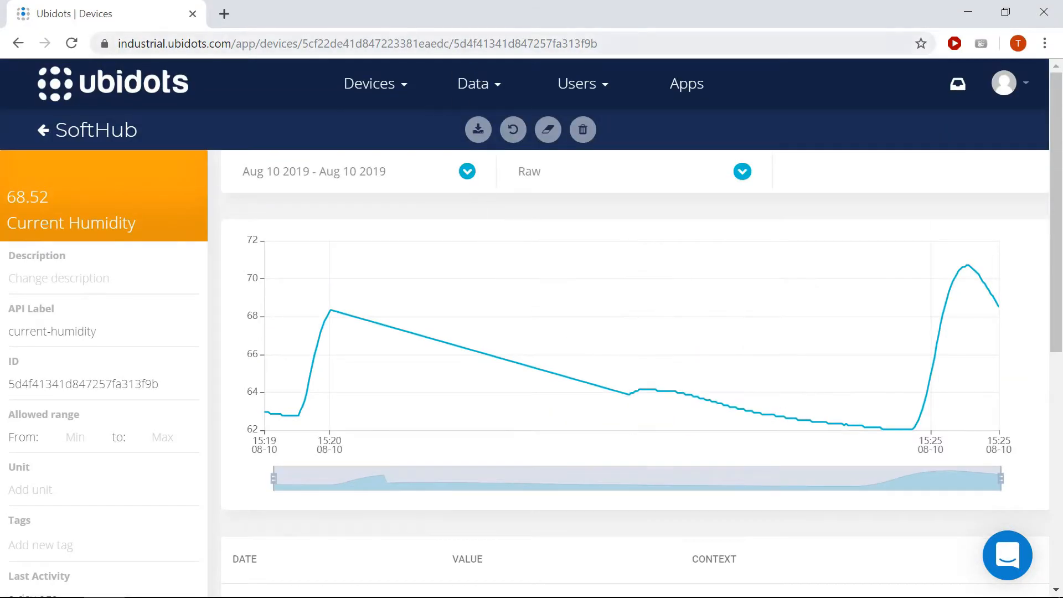
pyautogui.click(486, 93)
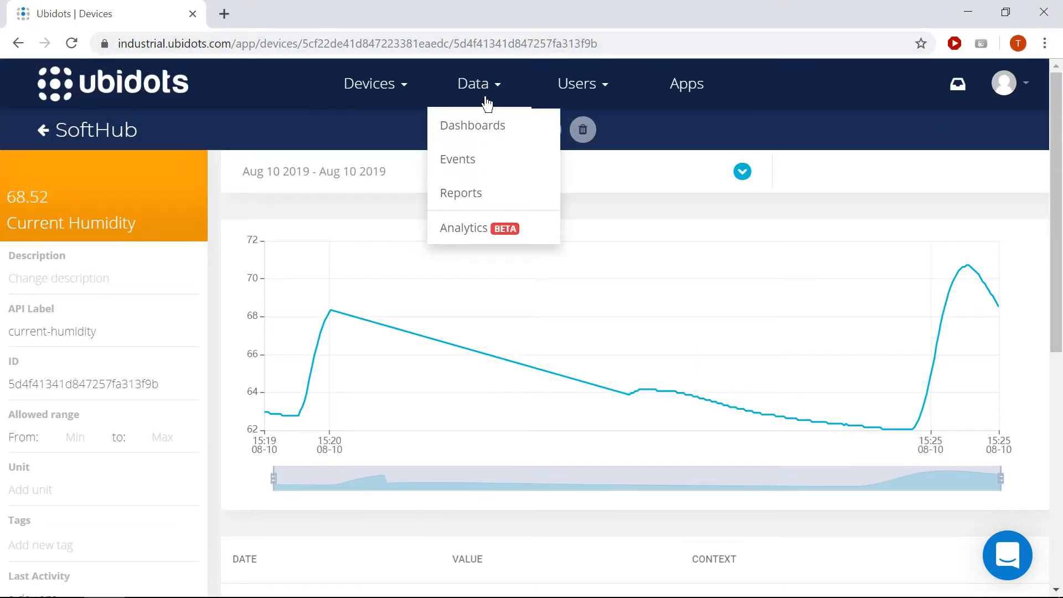
pyautogui.click(484, 127)
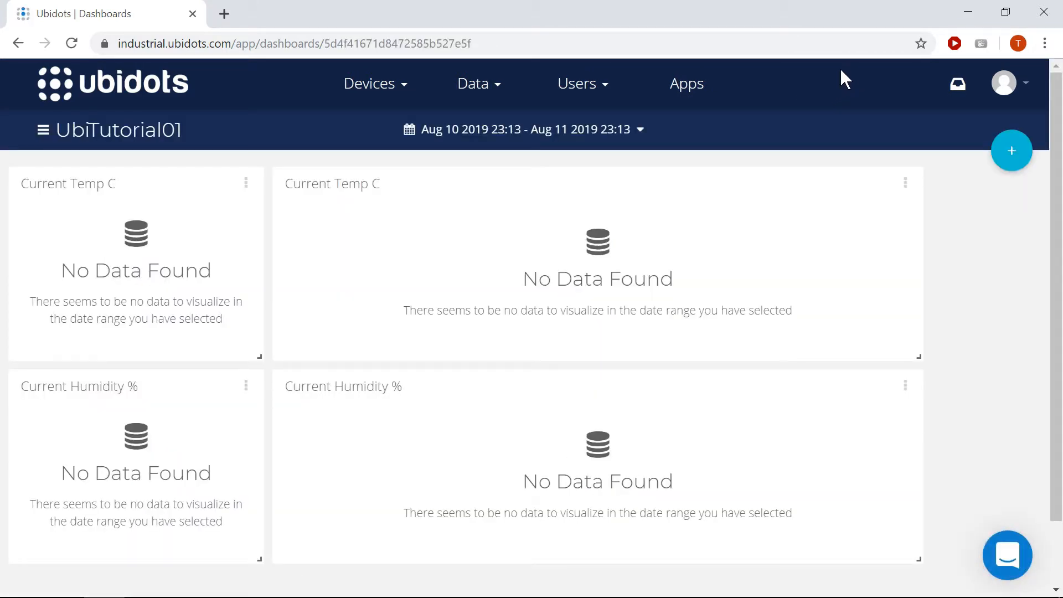
pyautogui.press('F11')
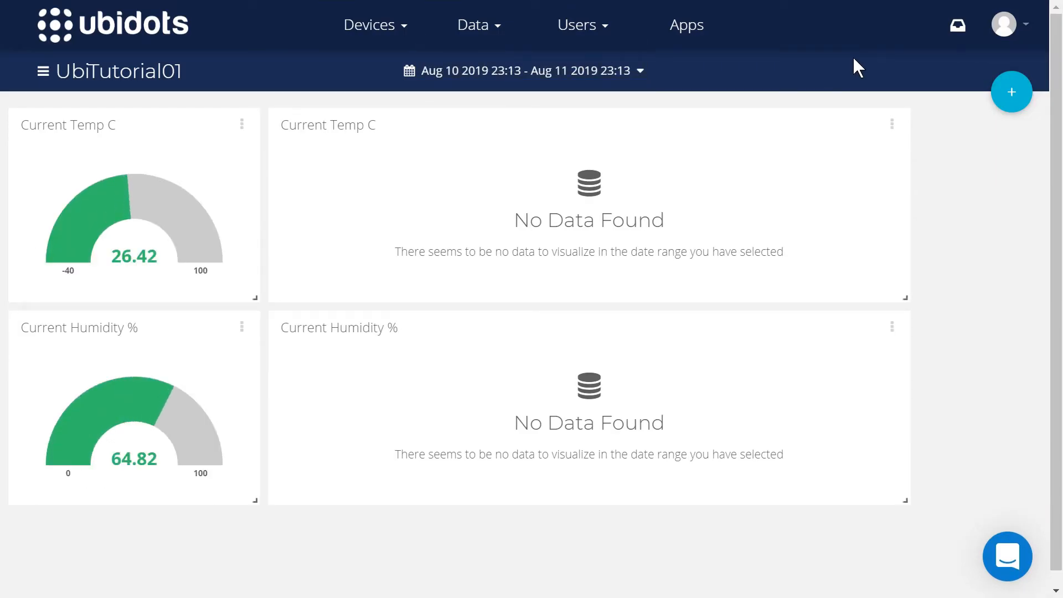
pyautogui.press('F5')
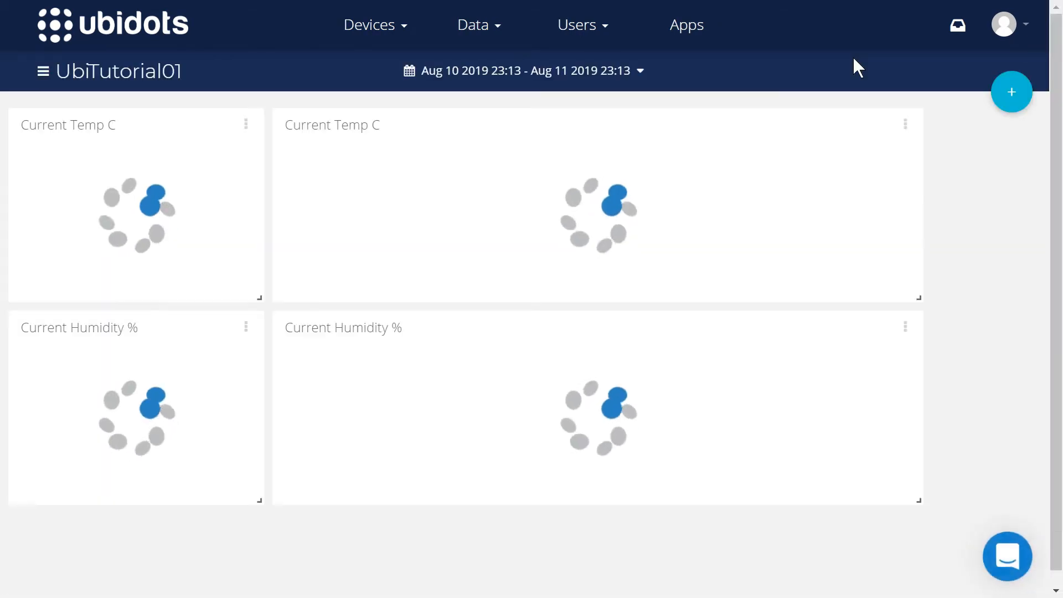